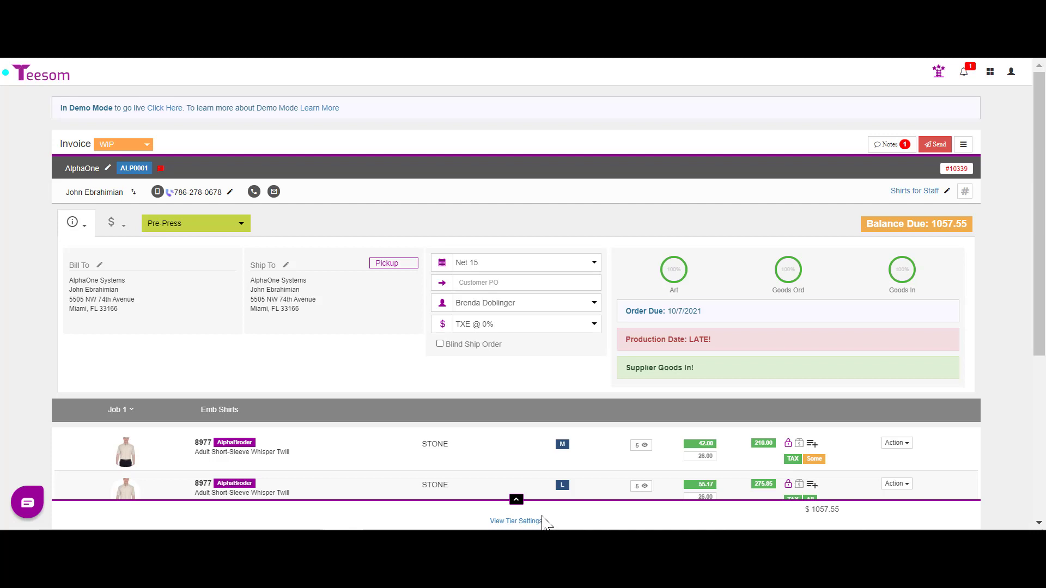
# Open the Take Payment form for this invoice, examine its method, amount and reference fields, and cancel it.
pyautogui.click(963, 147)
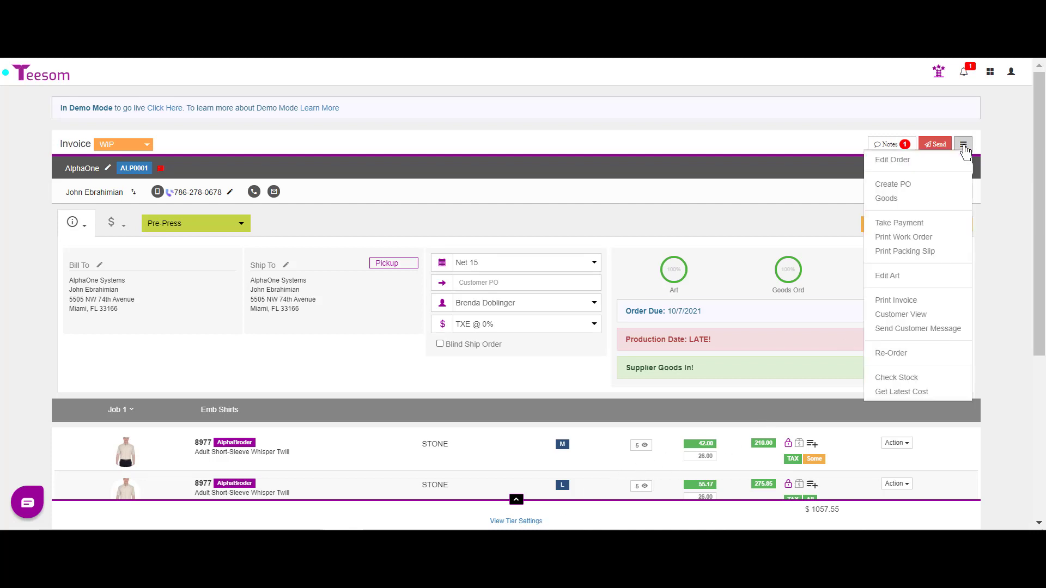
pyautogui.click(920, 224)
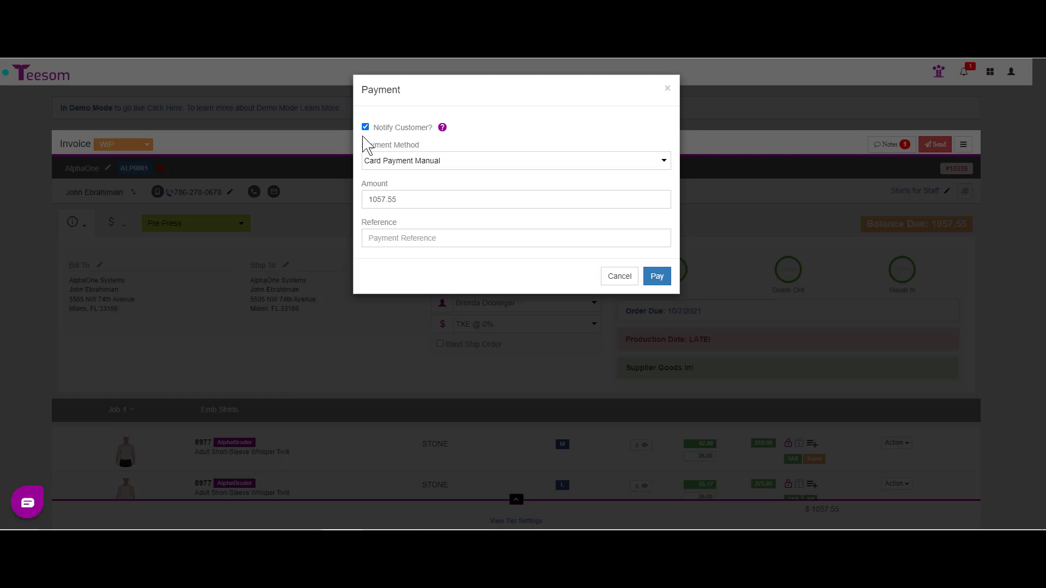
pyautogui.click(443, 240)
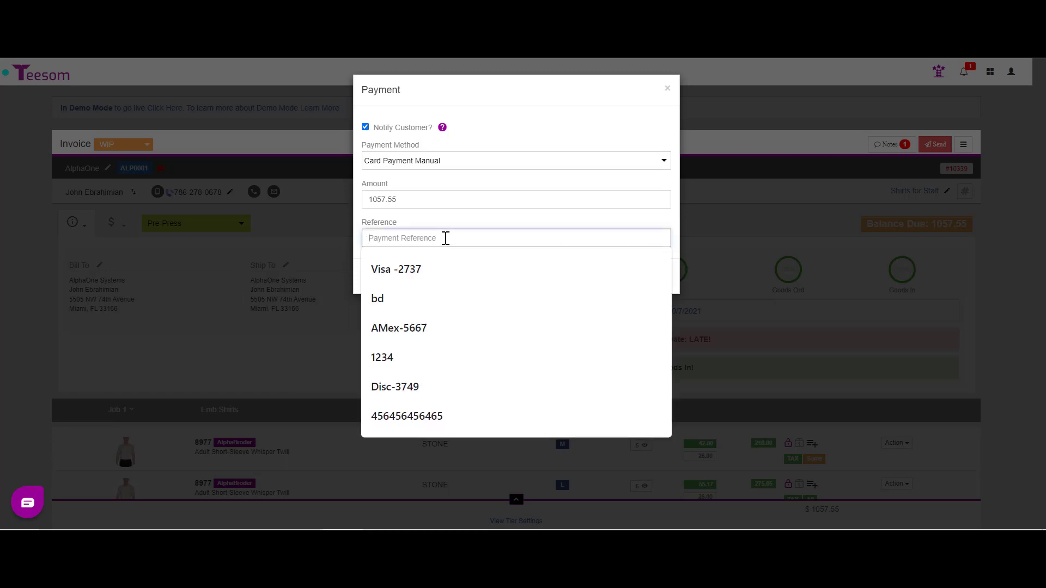
pyautogui.click(359, 243)
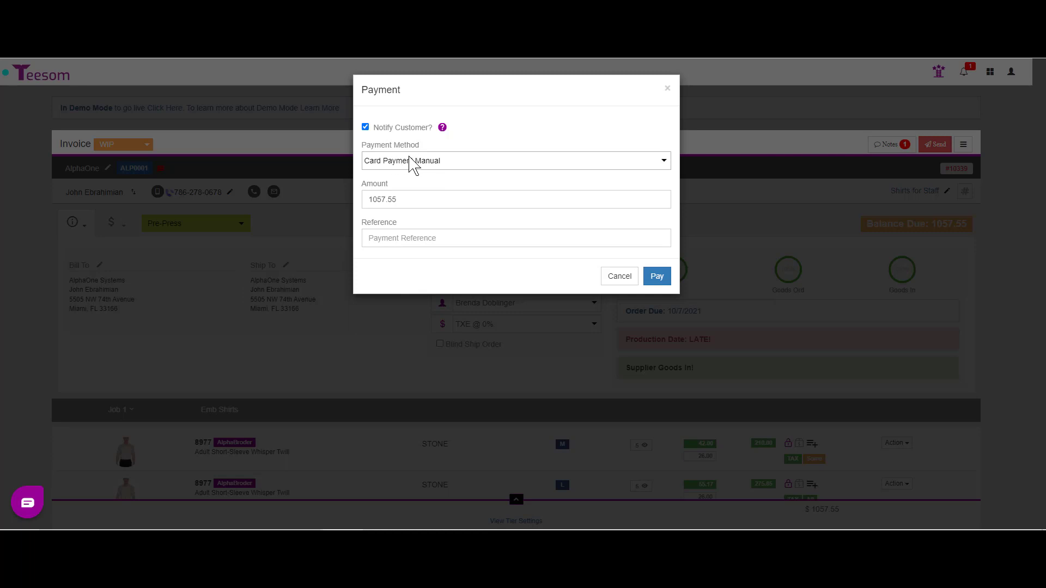
pyautogui.click(436, 238)
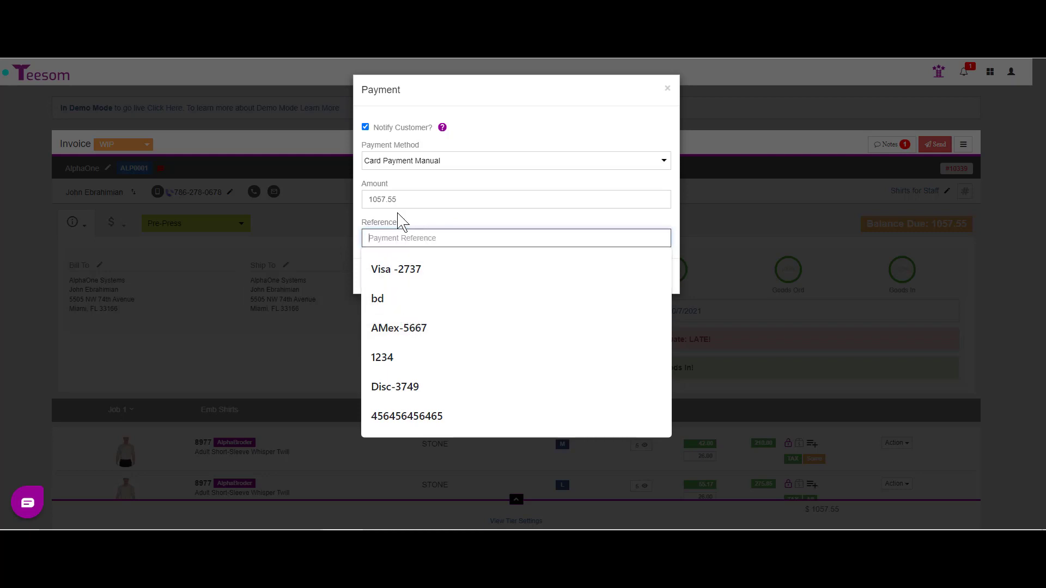
pyautogui.click(357, 235)
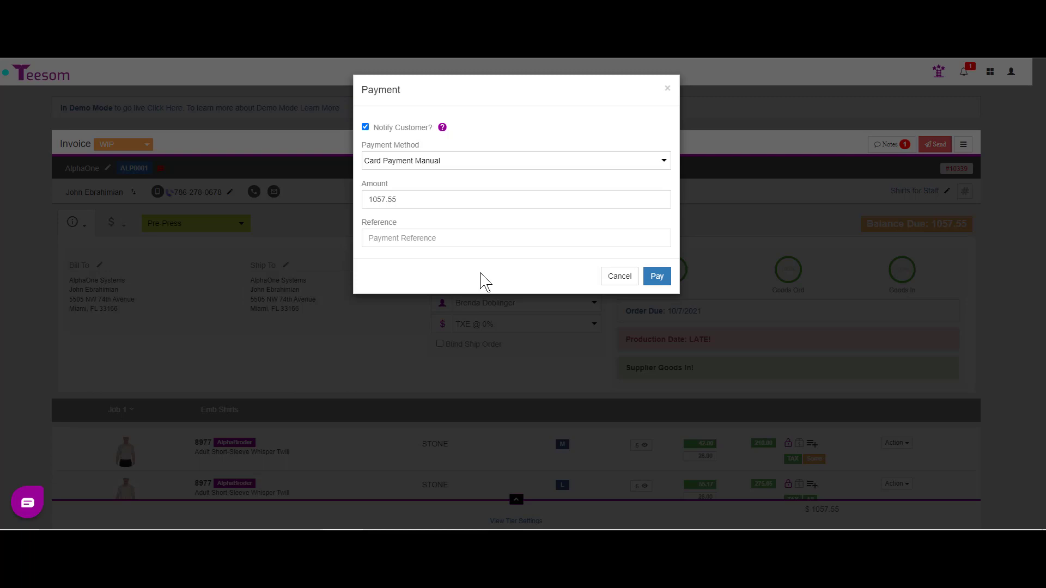
pyautogui.click(619, 278)
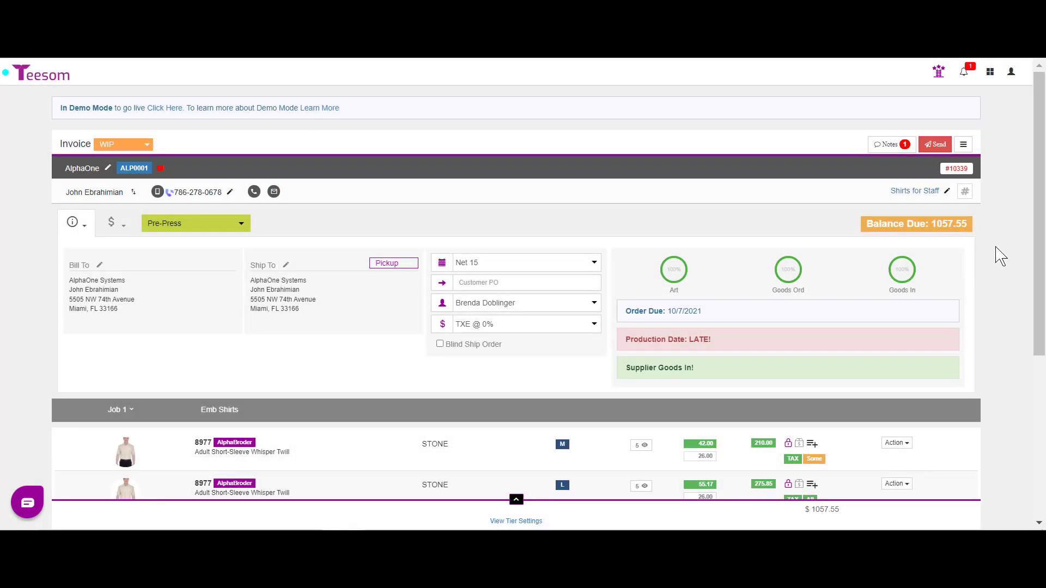
# Start a payment for the balance due, turn off customer notification and choose Check as the payment method.
pyautogui.click(907, 230)
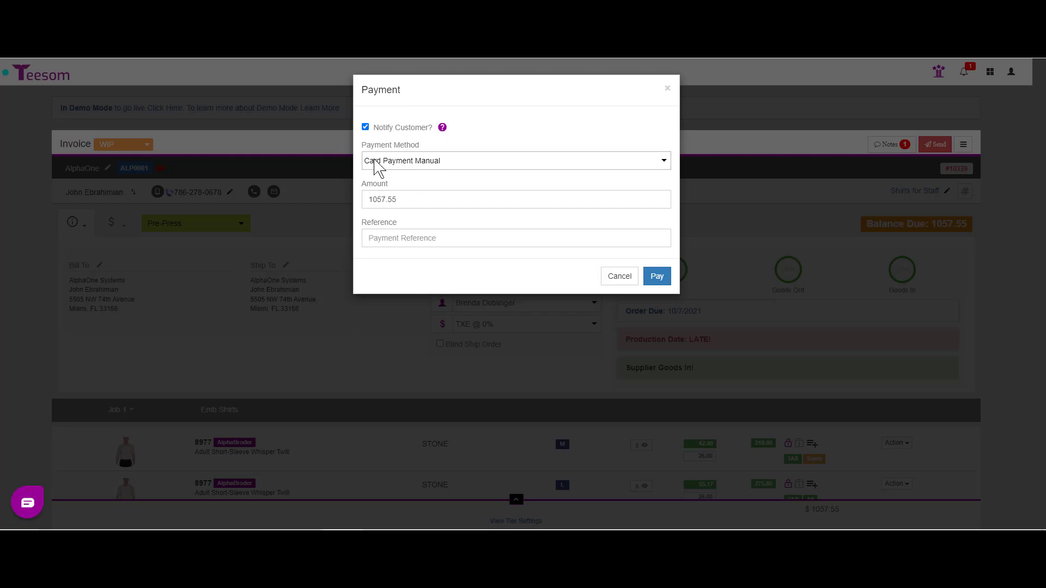
pyautogui.click(467, 167)
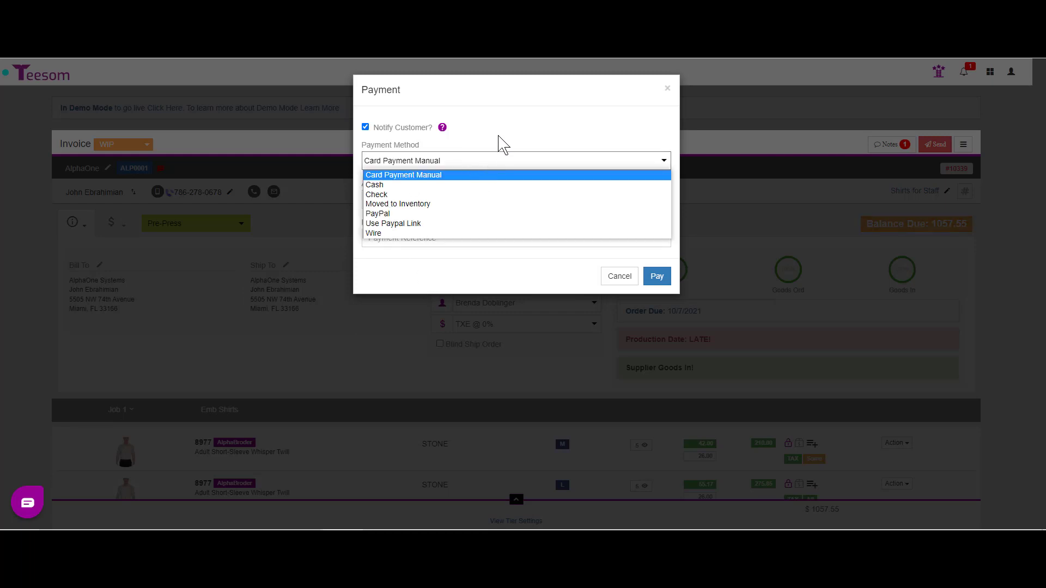
pyautogui.click(500, 142)
pyautogui.click(483, 163)
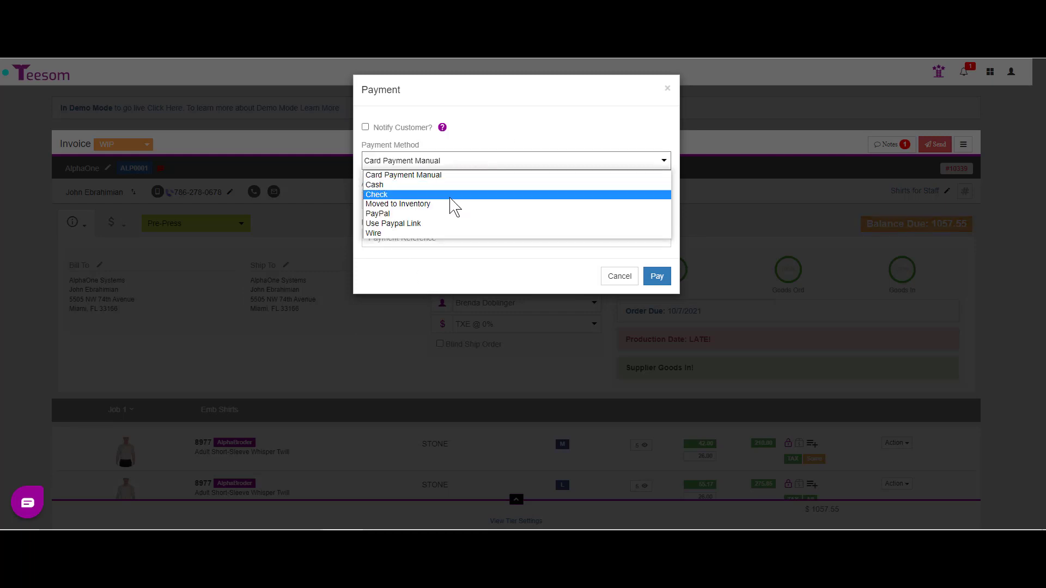
pyautogui.click(450, 196)
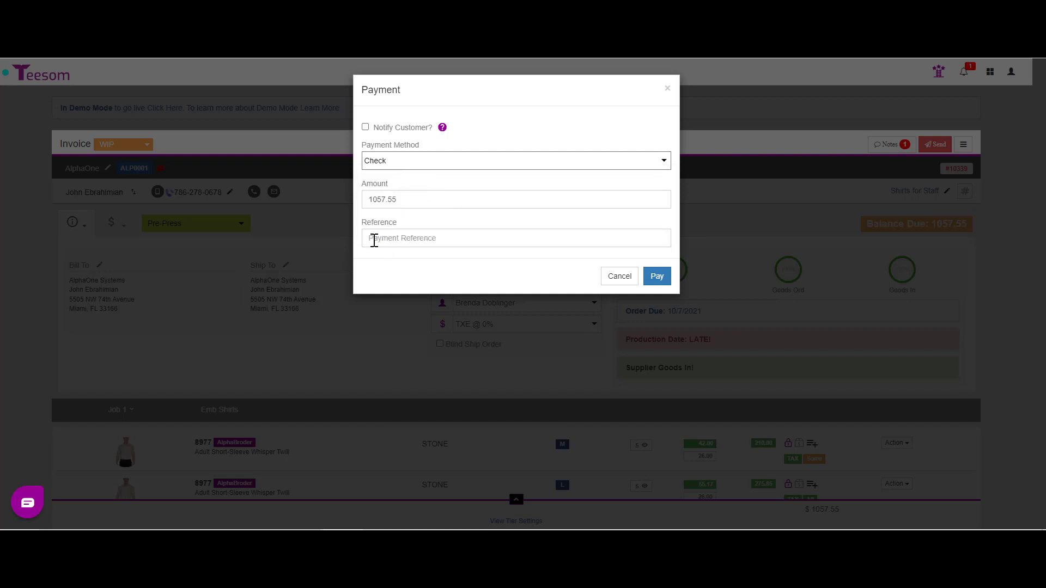
pyautogui.click(372, 238)
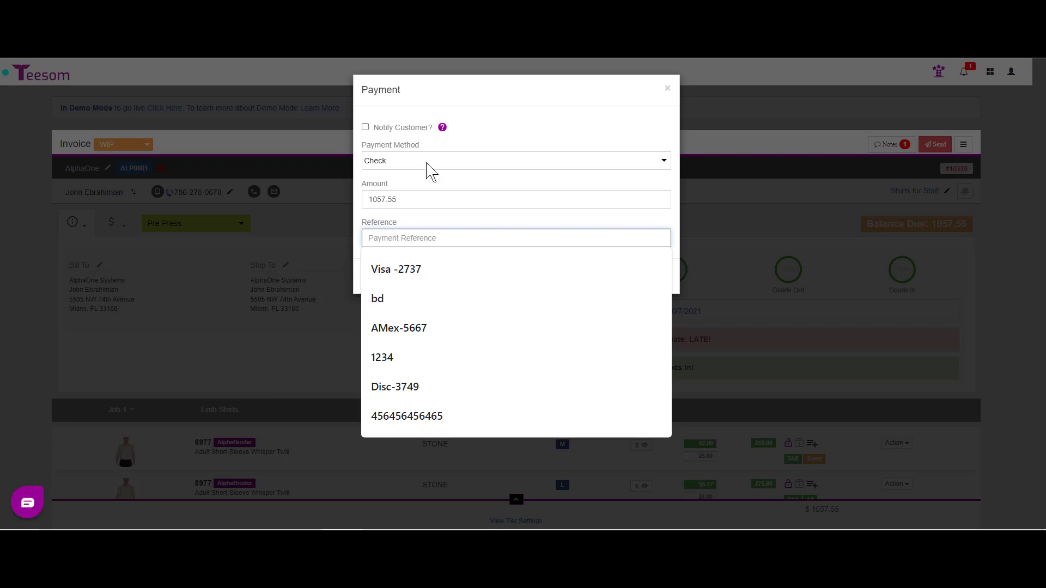
# Try Cash as the payment method, look over the other methods, and cancel the payment.
pyautogui.click(427, 164)
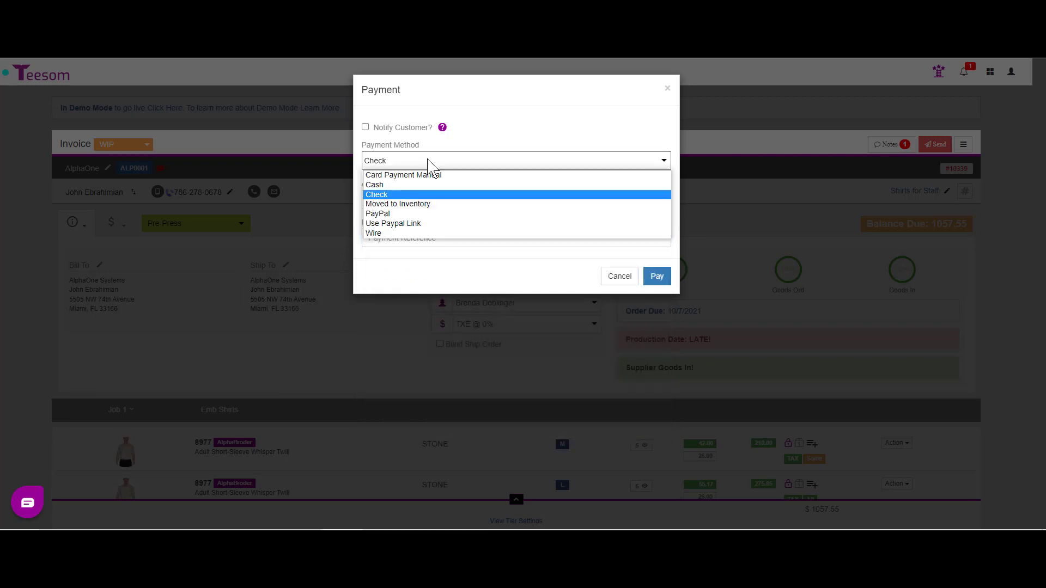
pyautogui.click(422, 186)
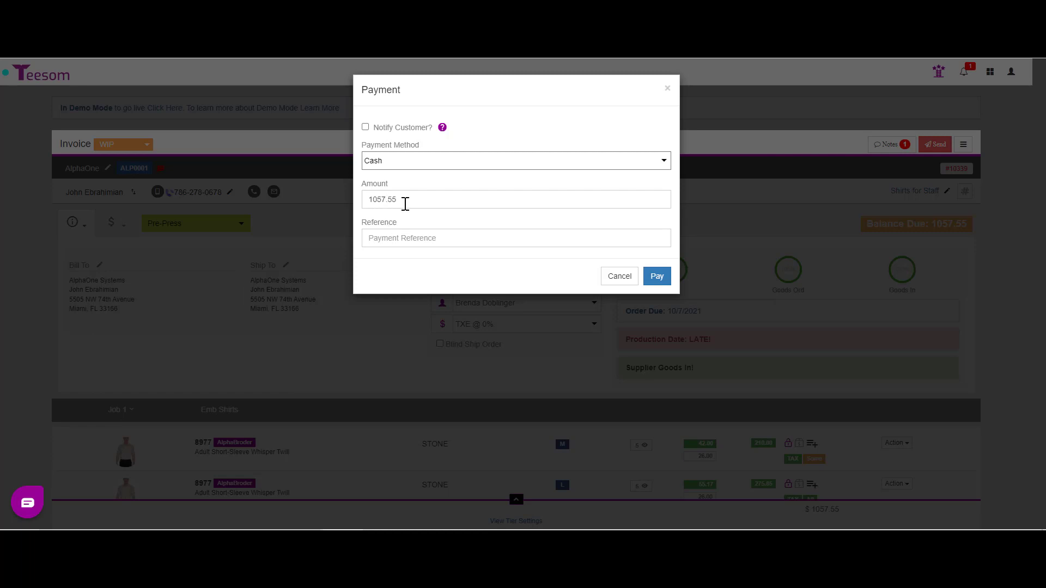
pyautogui.moveTo(407, 201)
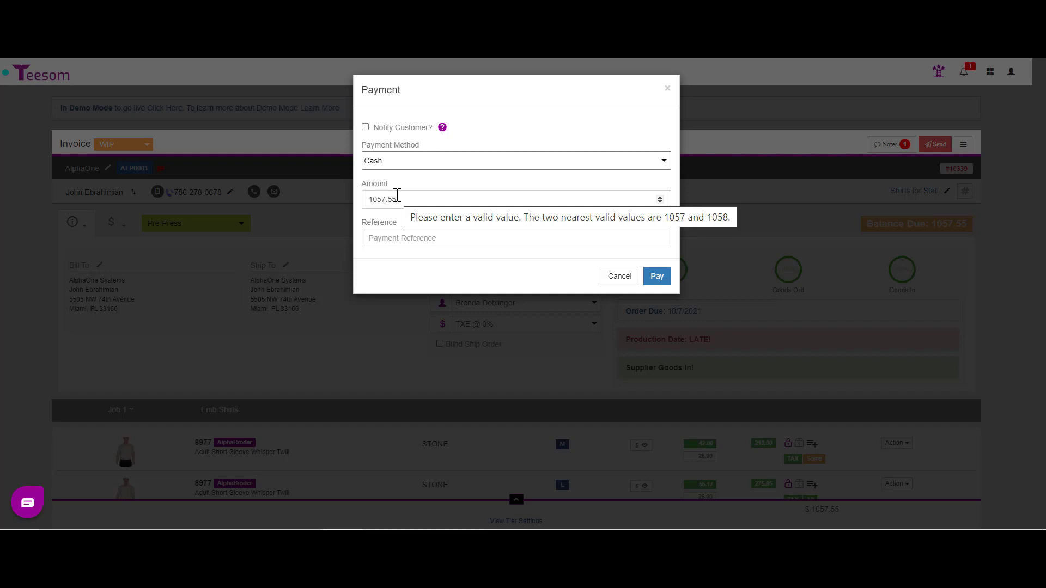
pyautogui.click(396, 163)
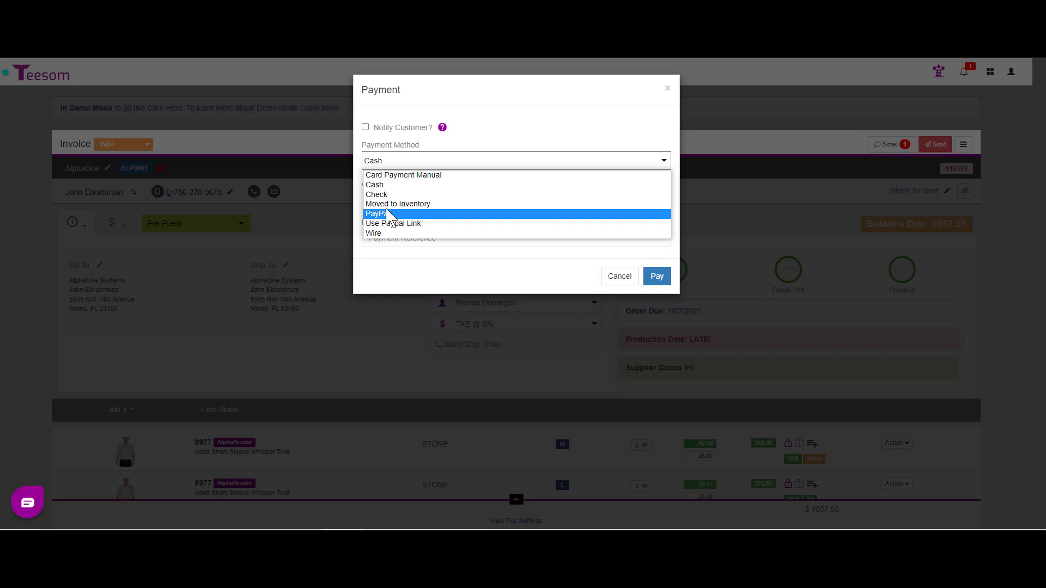
pyautogui.click(498, 111)
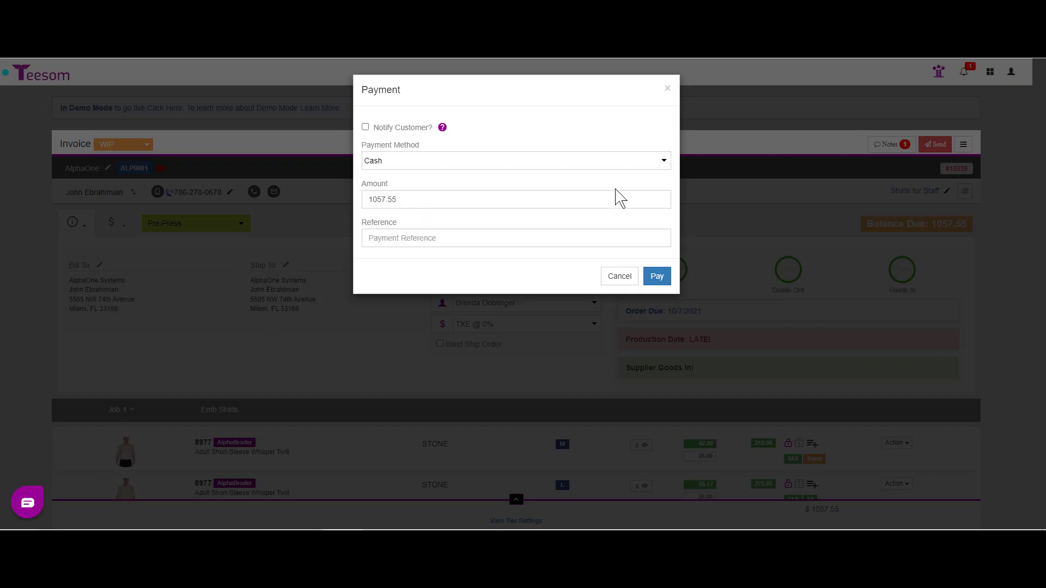
pyautogui.click(620, 279)
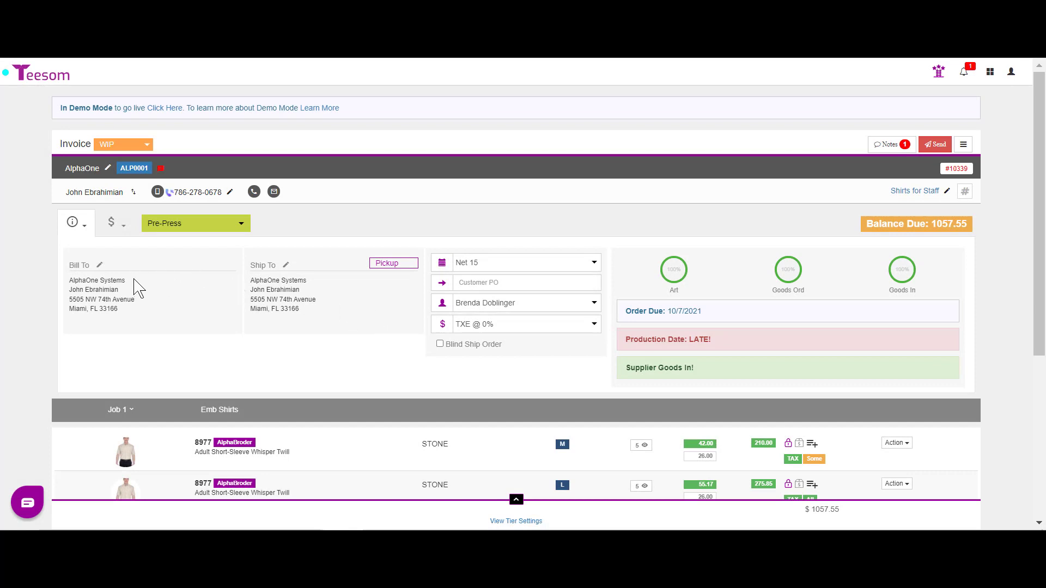
# Add a new payment from the invoice's Payments section and set its amount to 450.00.
pyautogui.click(111, 228)
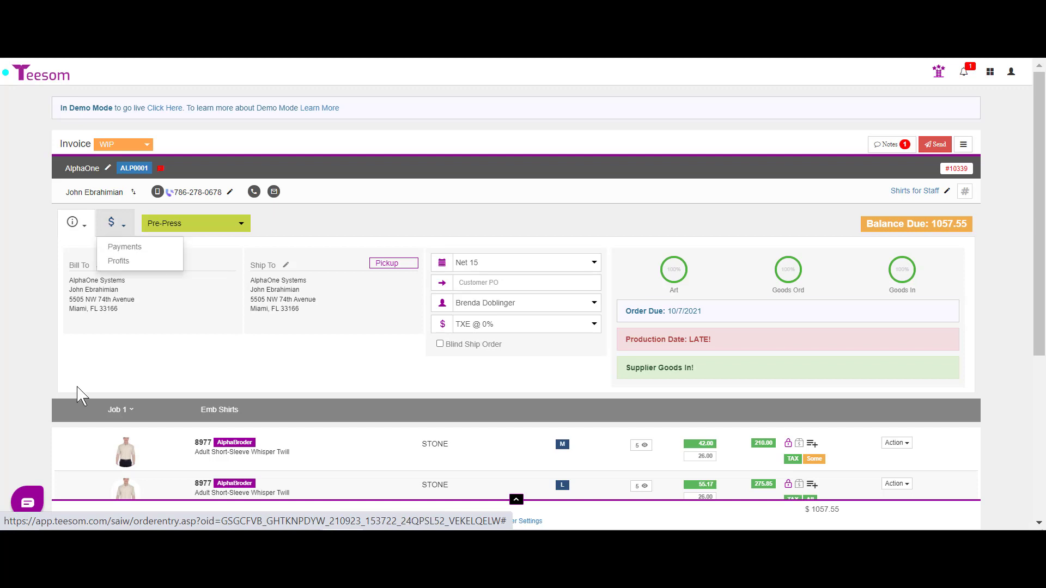
pyautogui.click(148, 246)
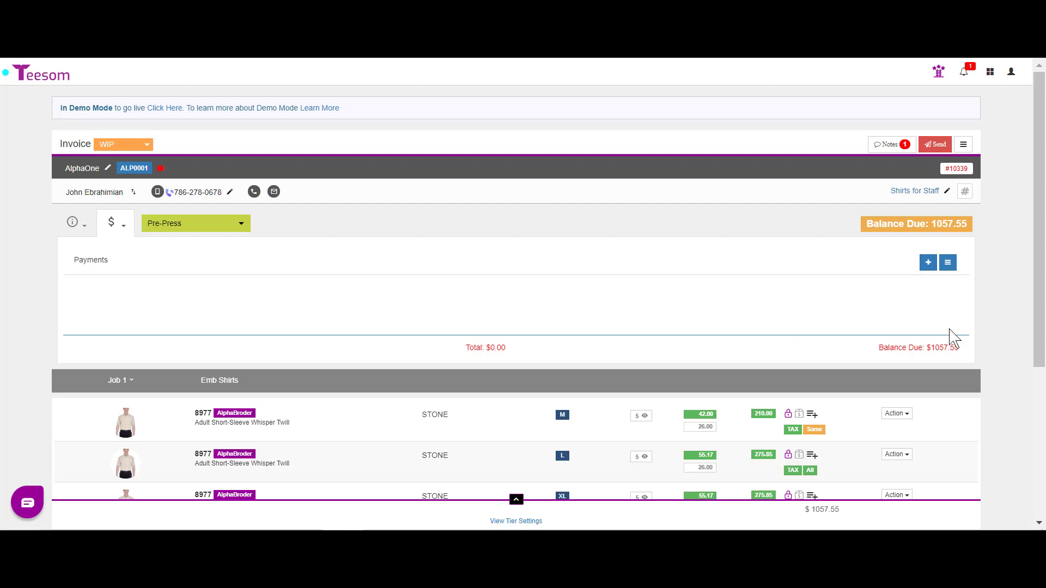
pyautogui.click(929, 263)
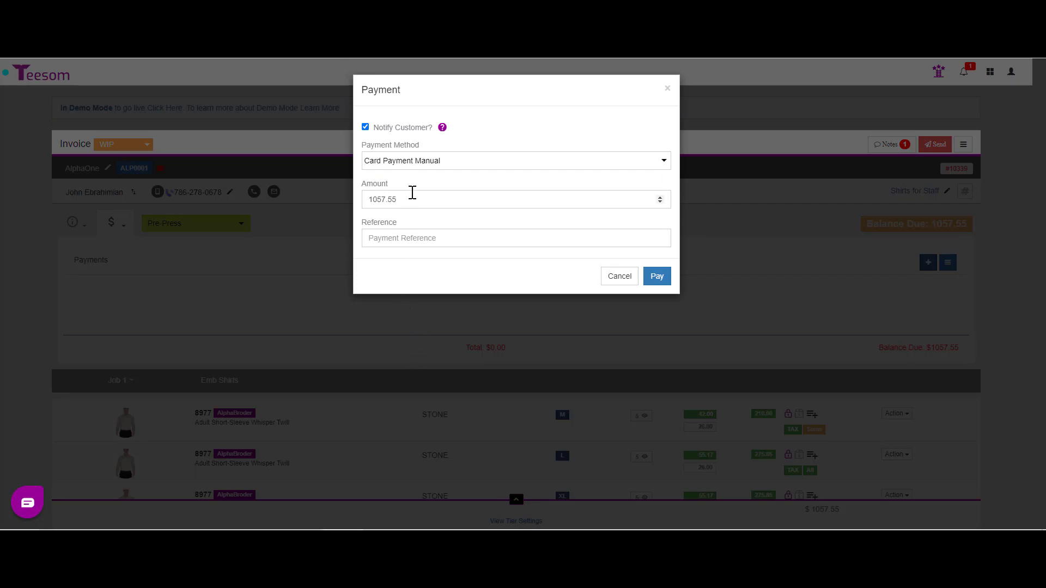
pyautogui.moveTo(410, 197); pyautogui.dragTo(318, 218)
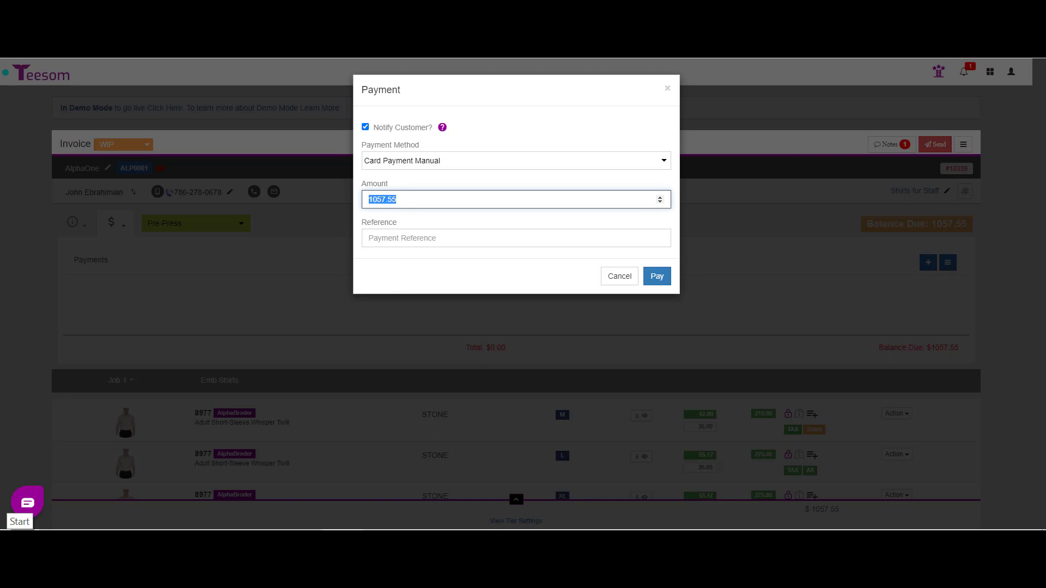
pyautogui.write('450.00')
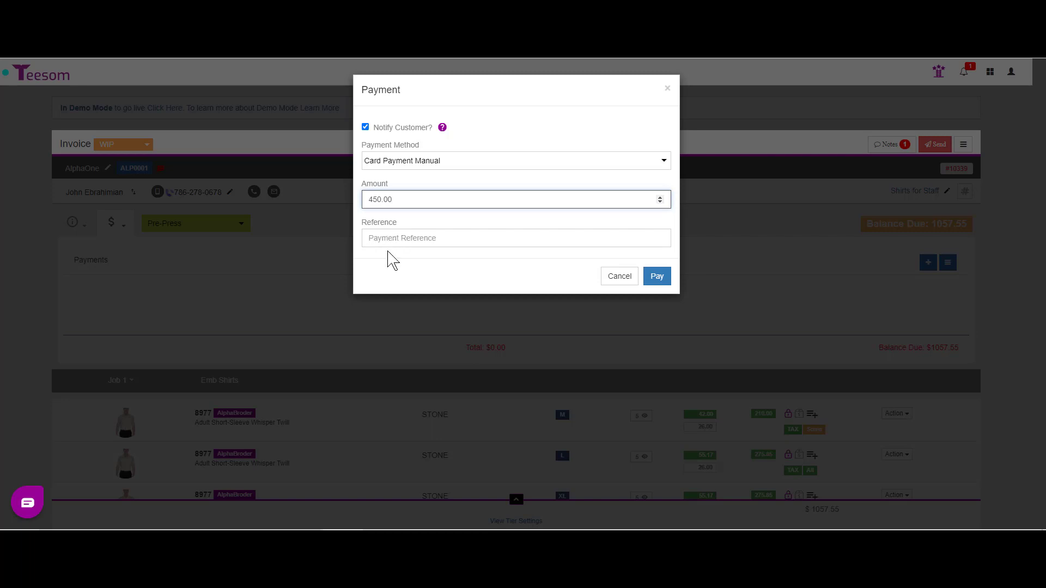
# Enter Visa and the card's last four digits as the payment reference, submit the payment and view its transaction details.
pyautogui.click(396, 233)
pyautogui.write('V')
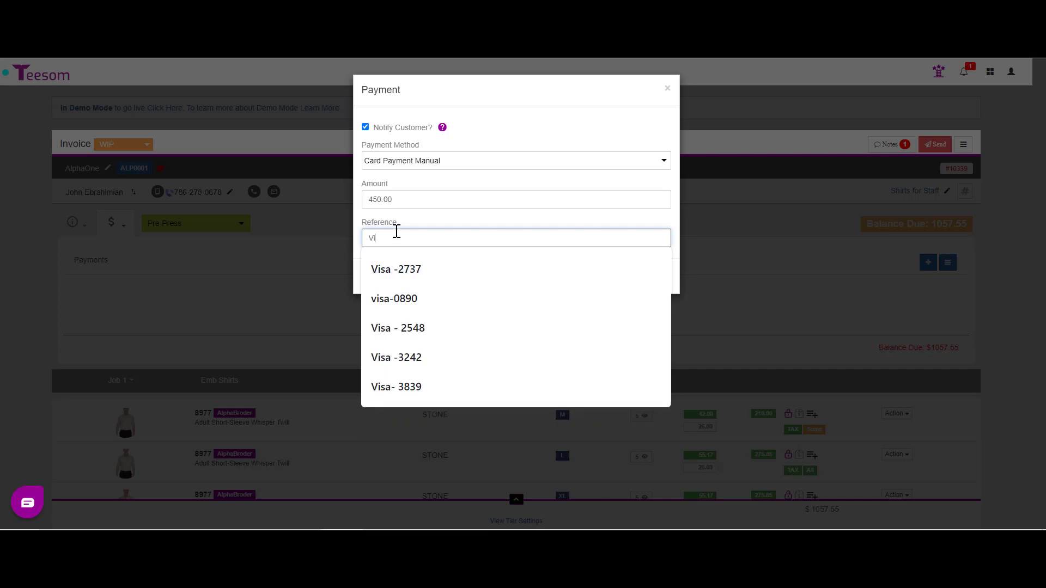
pyautogui.write('isa 1234')
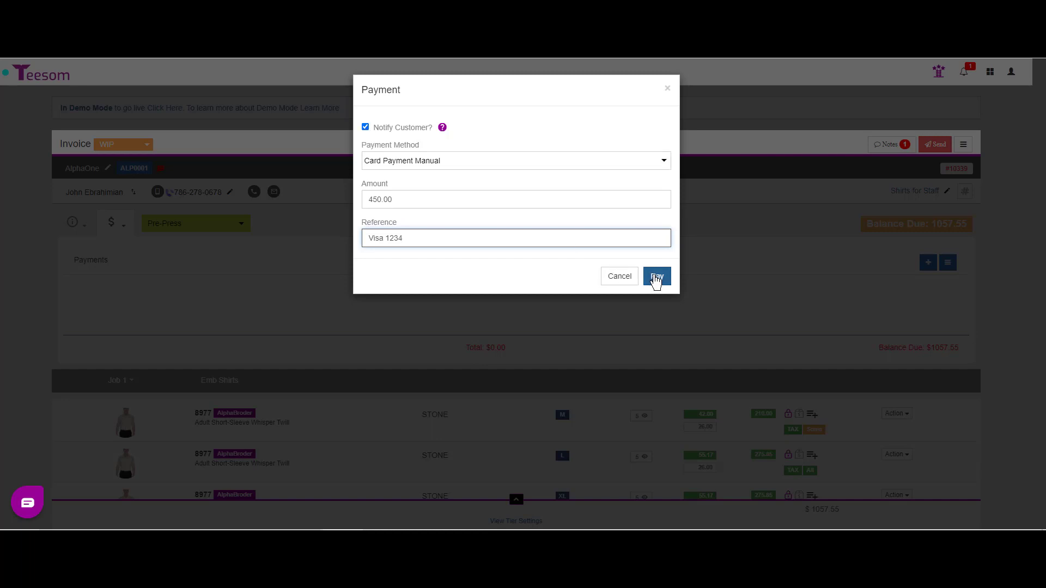
pyautogui.click(372, 140)
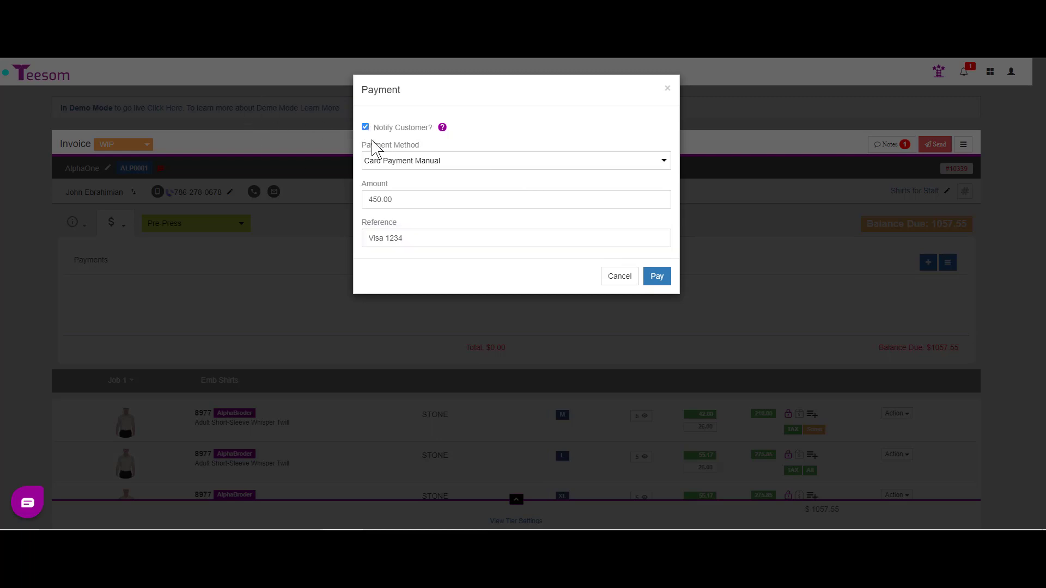
pyautogui.click(656, 277)
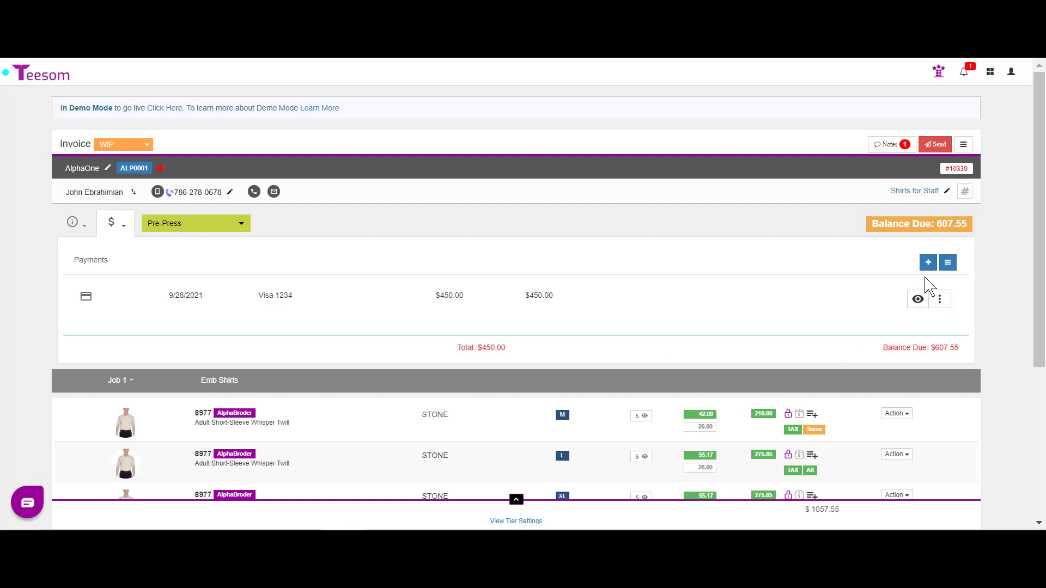
pyautogui.click(919, 308)
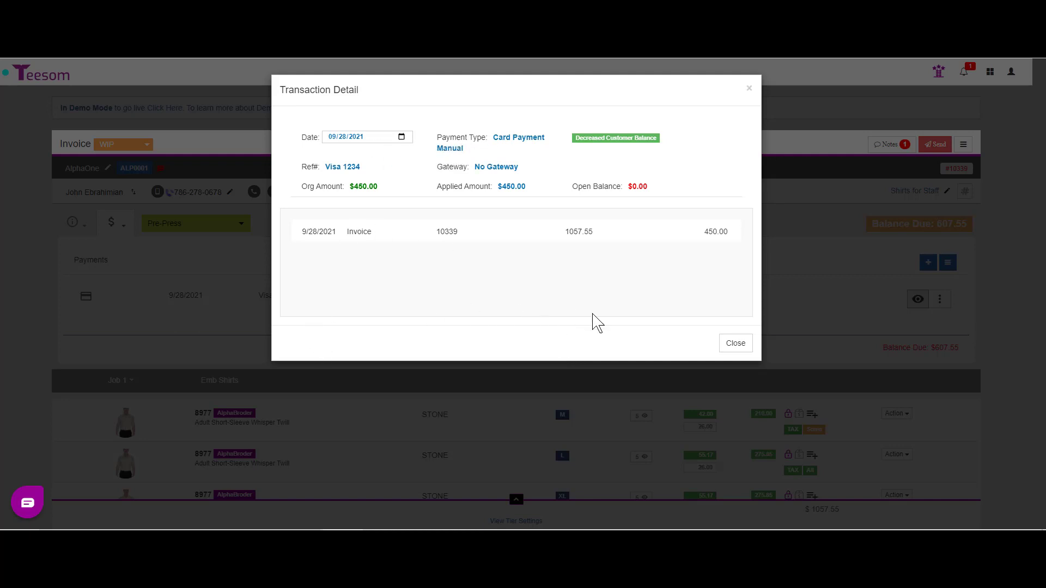
pyautogui.click(738, 344)
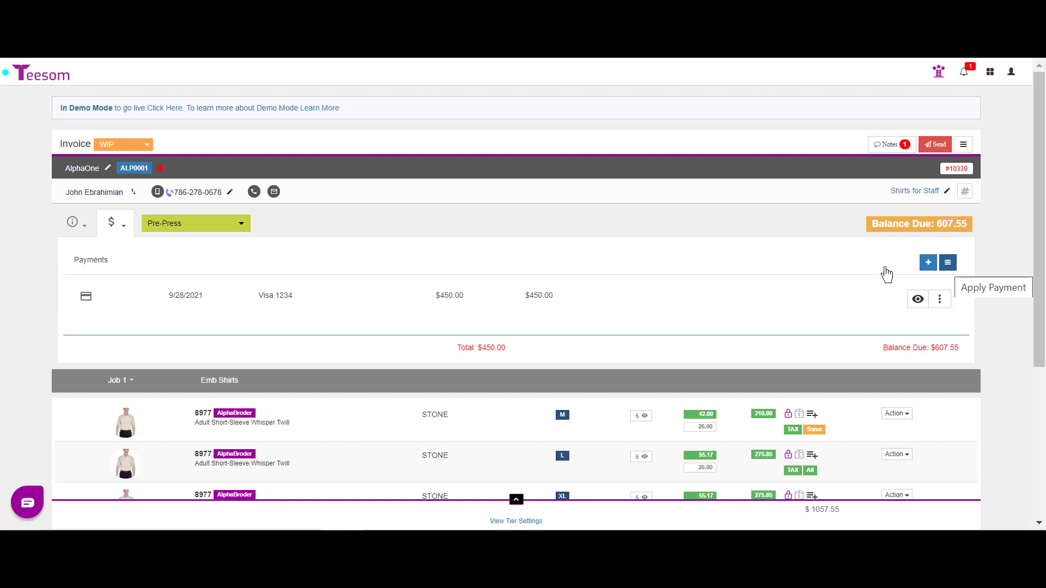
# Apply 250.00 of the customer's existing 9/26/2021 payment to this invoice.
pyautogui.click(947, 263)
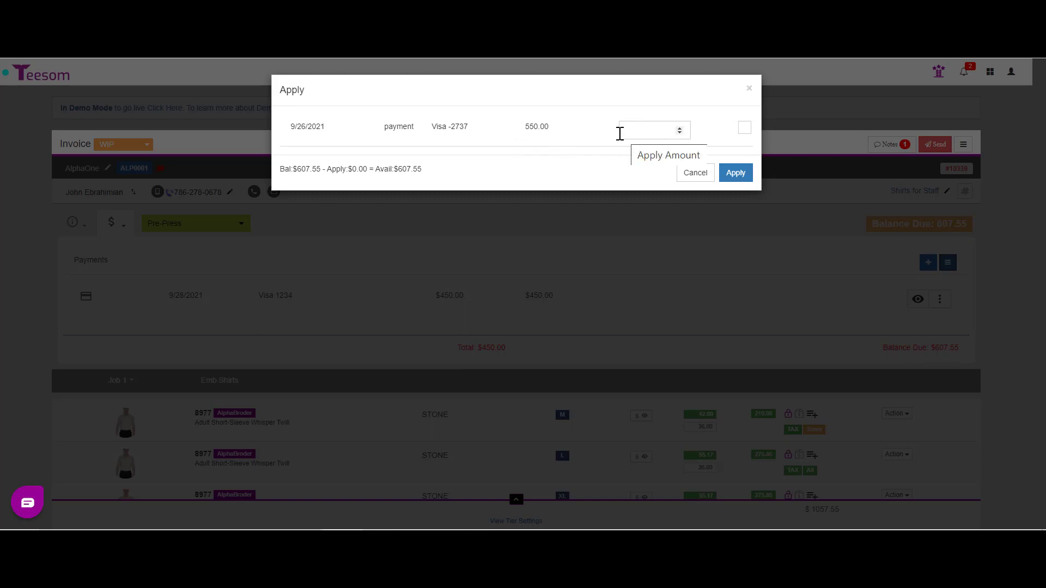
pyautogui.click(634, 136)
pyautogui.write('250.00')
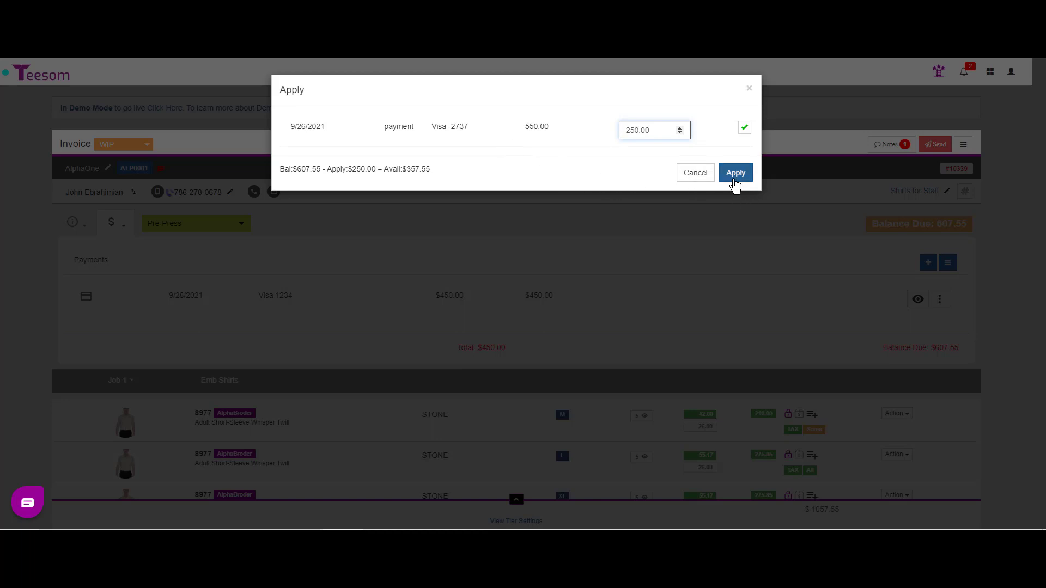
pyautogui.click(735, 173)
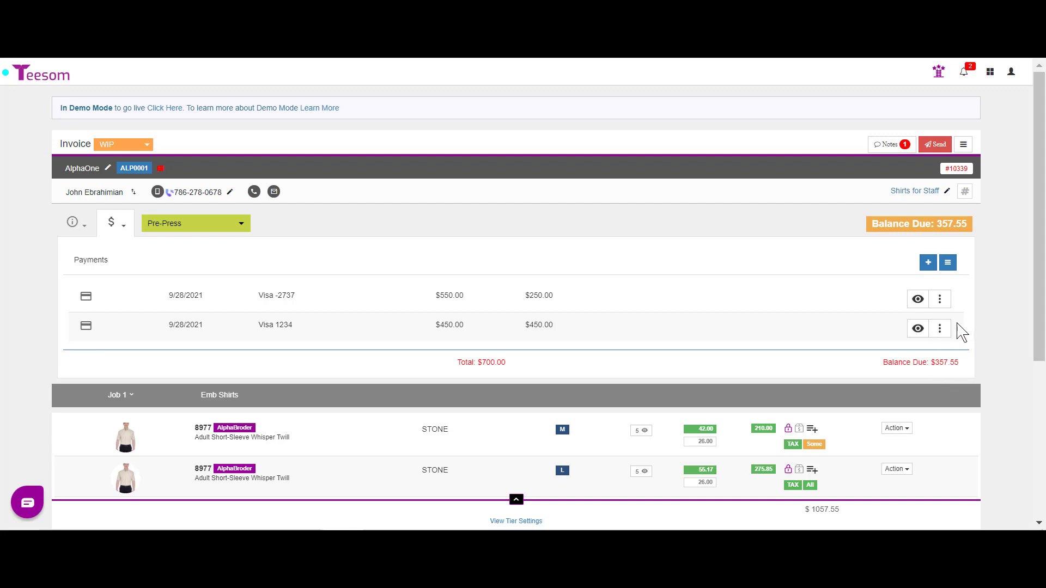
# Review the customer credit available to apply to this invoice and close the Apply dialog without applying any.
pyautogui.click(947, 264)
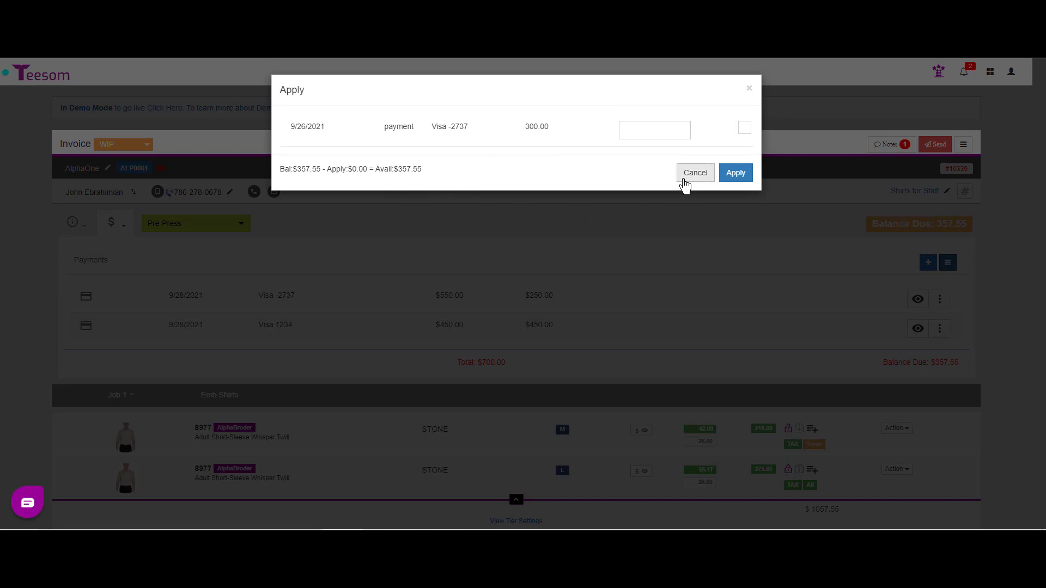
pyautogui.click(694, 173)
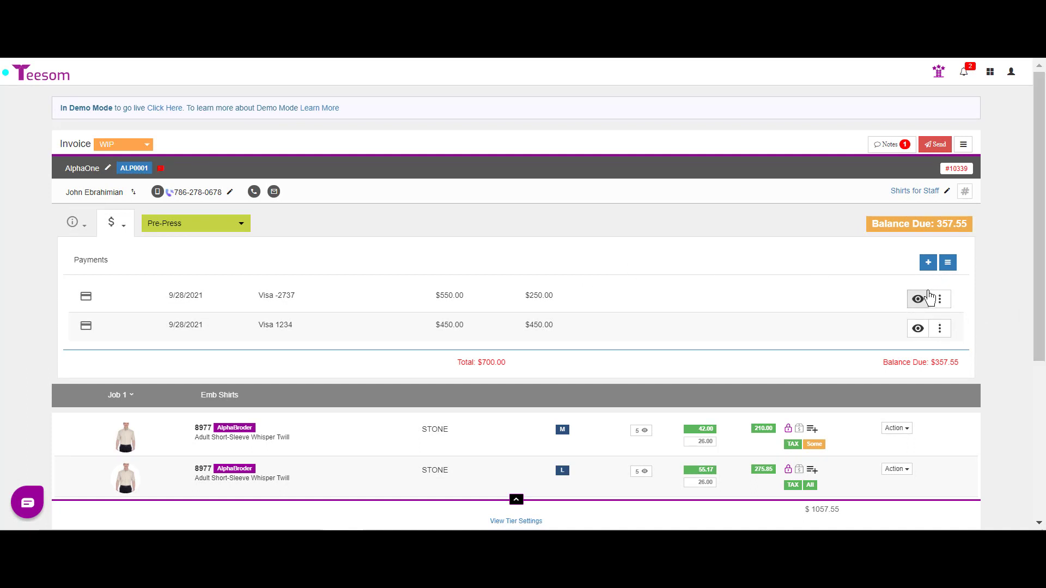
pyautogui.click(946, 264)
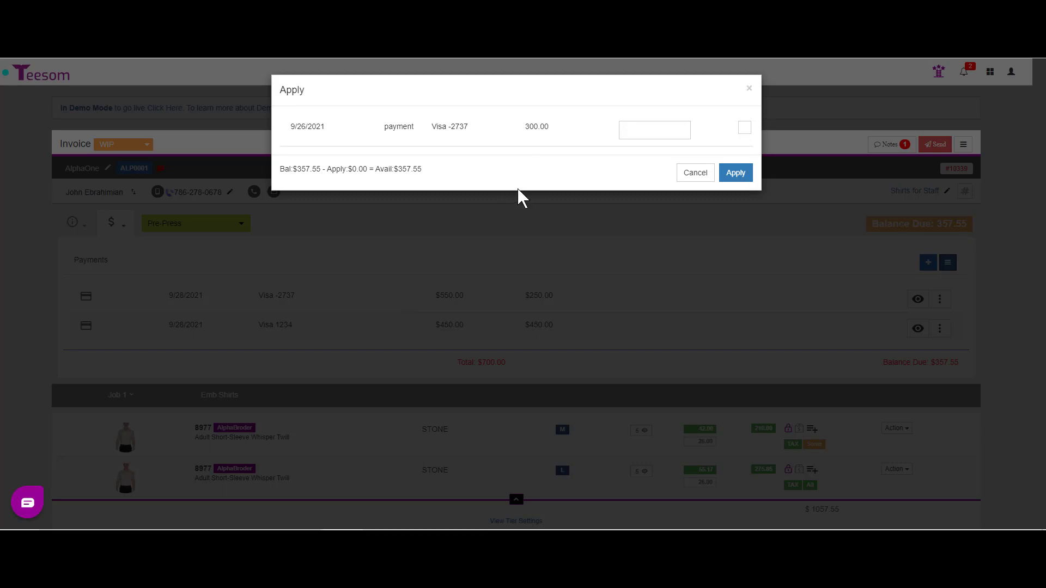
pyautogui.click(695, 173)
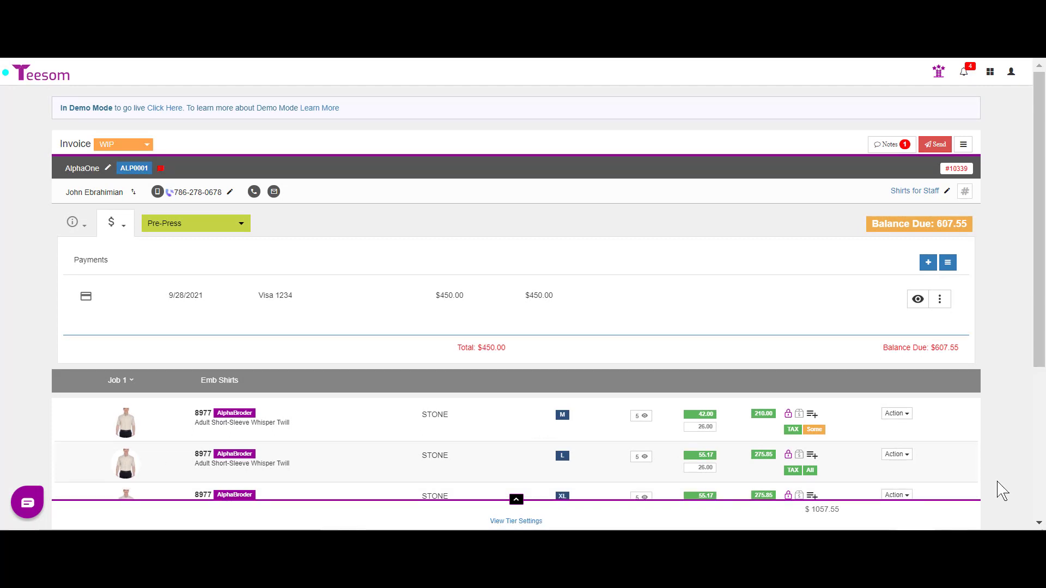
# Search the customer list for "alph" and open the AlphaOne customer account.
pyautogui.click(991, 76)
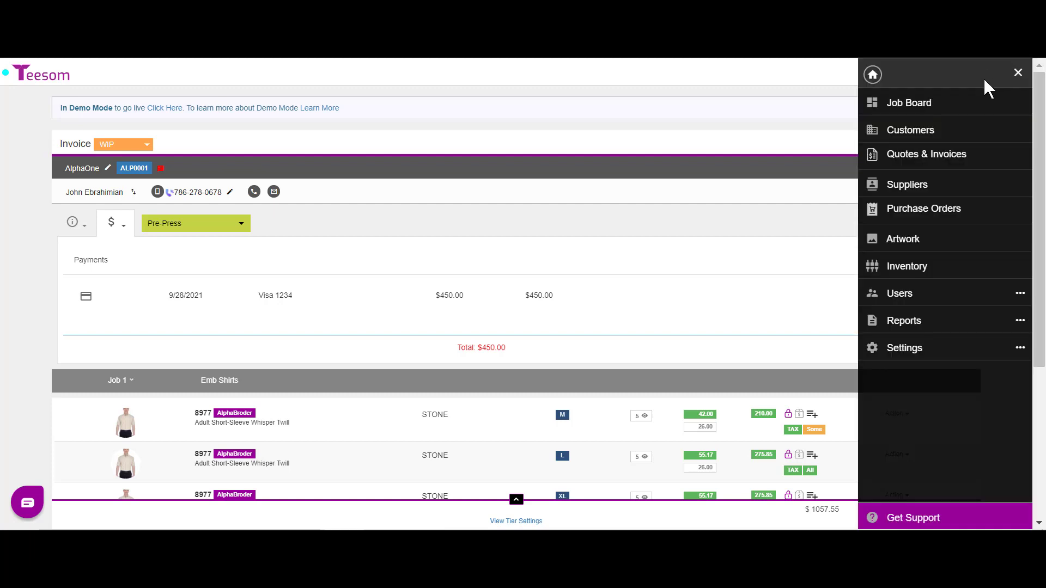
pyautogui.click(970, 130)
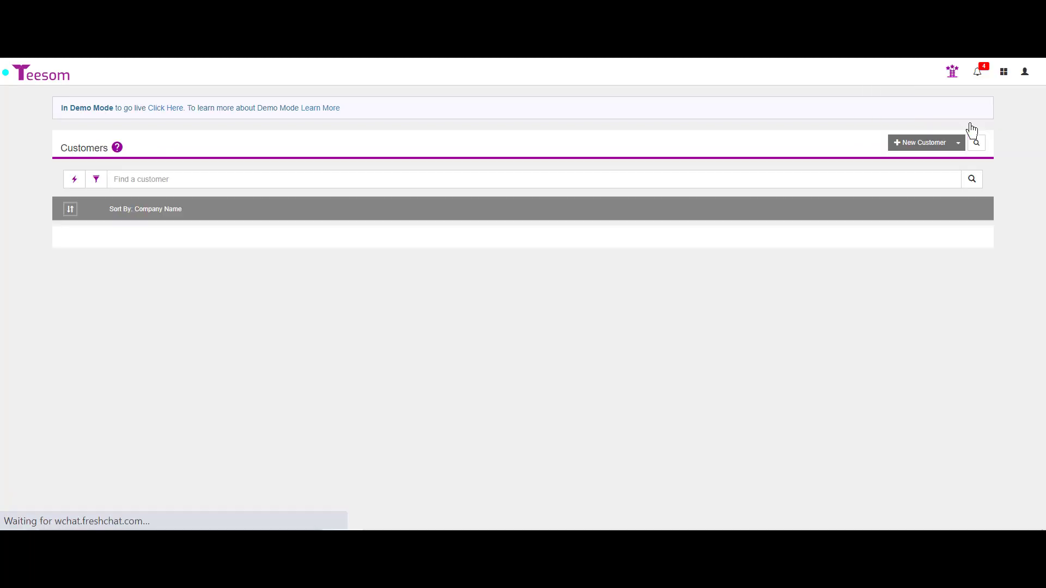
pyautogui.click(361, 180)
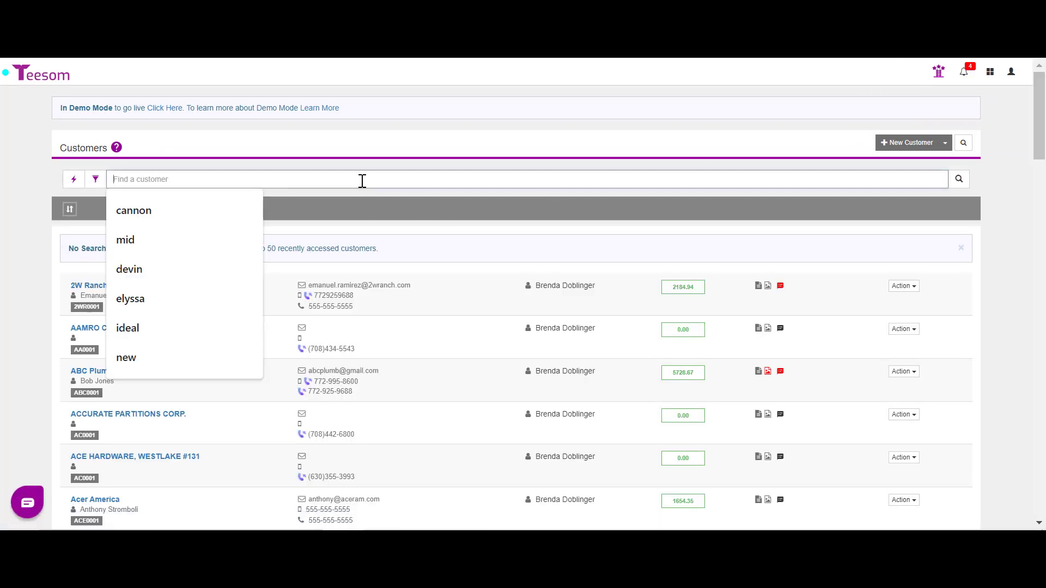
pyautogui.write('alph')
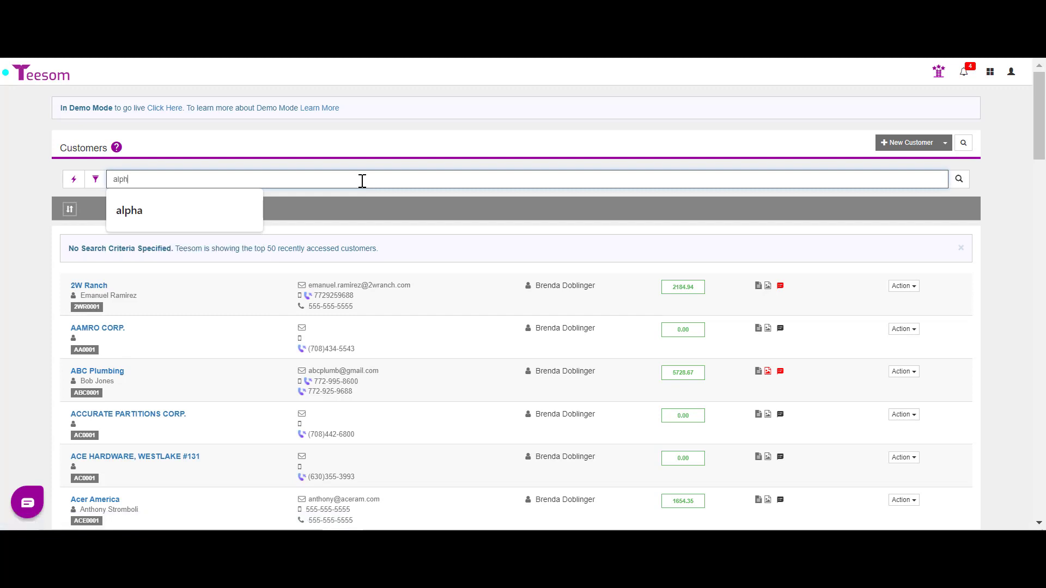
pyautogui.press('Return')
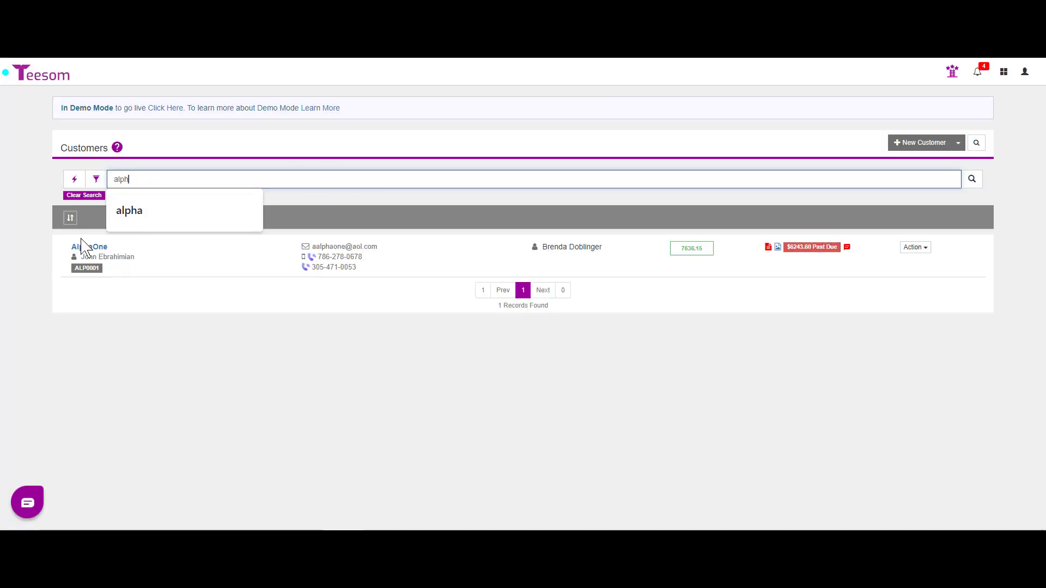
pyautogui.click(82, 250)
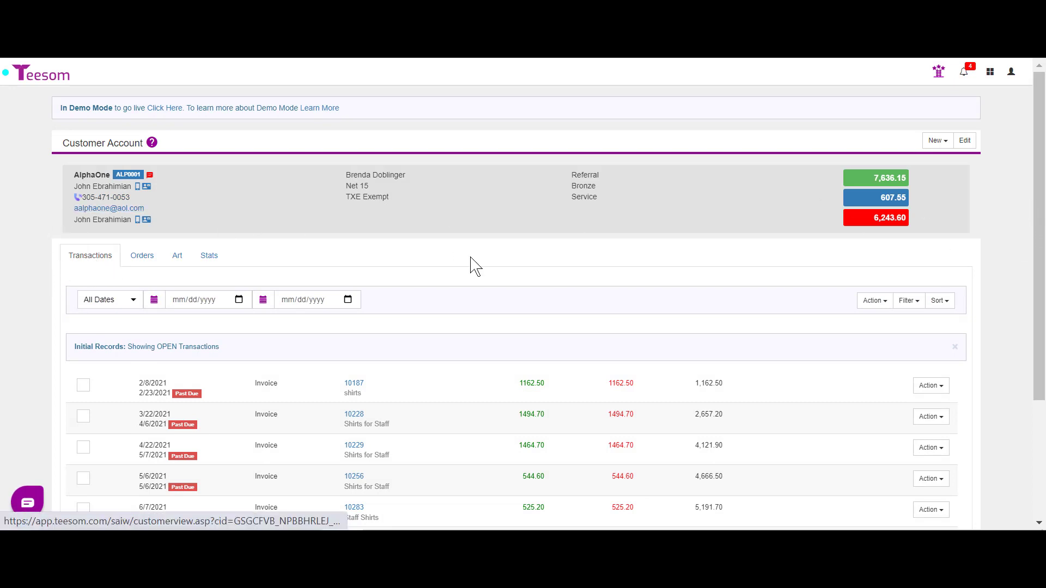
# Open the Apply dialog for the 9/26/2021 payment in the customer's transaction list.
pyautogui.moveTo(1039, 208); pyautogui.dragTo(1043, 368)
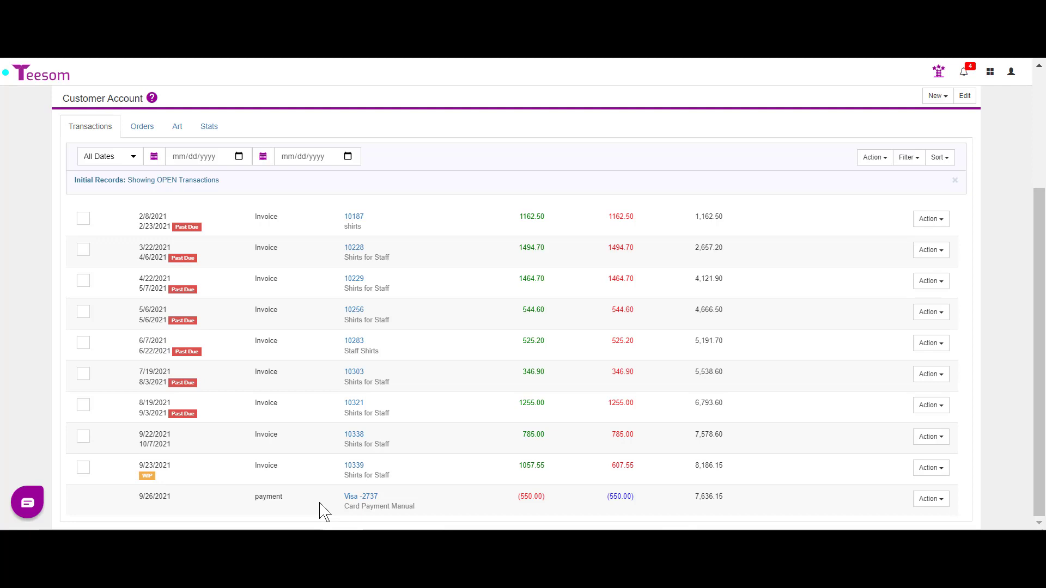
pyautogui.click(922, 500)
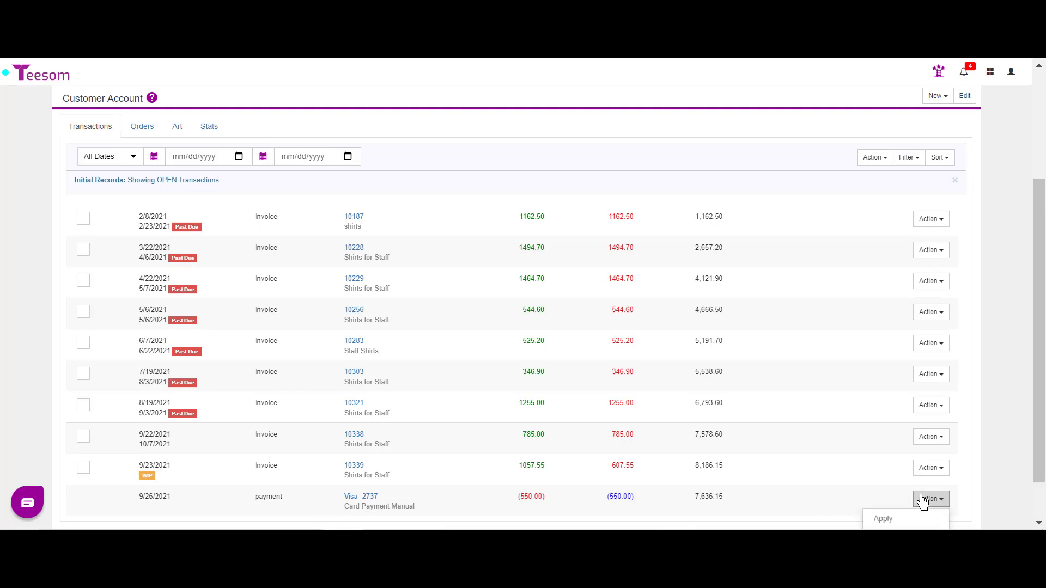
pyautogui.moveTo(1042, 360); pyautogui.dragTo(1042, 394)
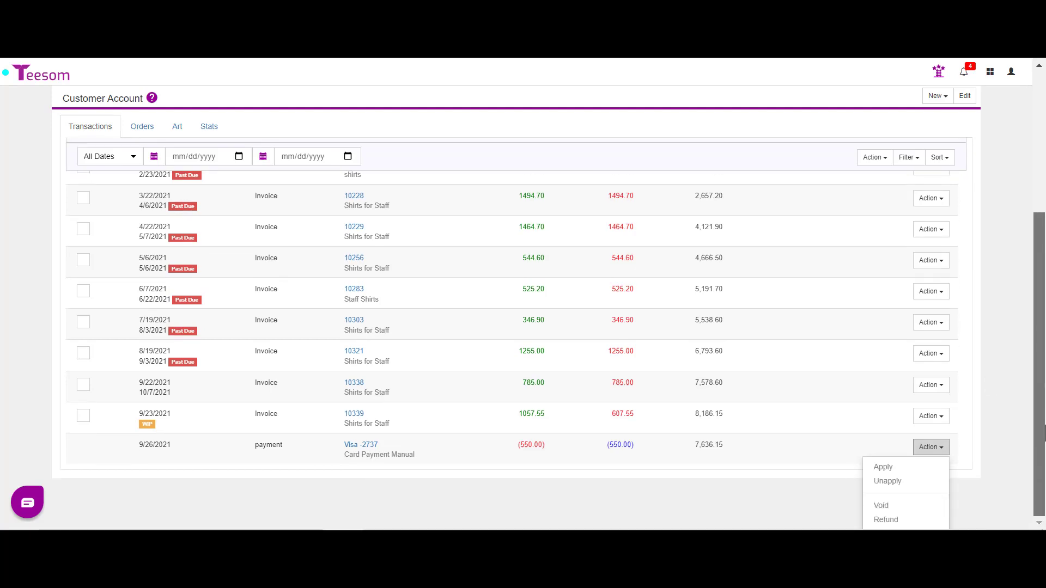
pyautogui.click(883, 469)
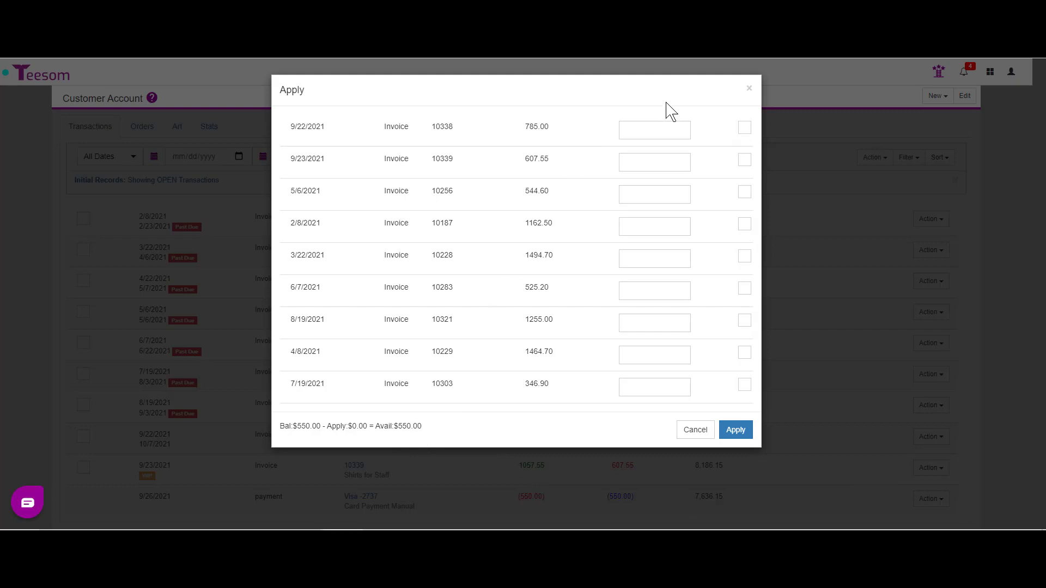
# Try allocating 544.60 to the 5/6/2021 invoice and 550.00 to the 9/22/2021 invoice, clear both amounts and close the Apply dialog.
pyautogui.click(638, 130)
pyautogui.click(638, 191)
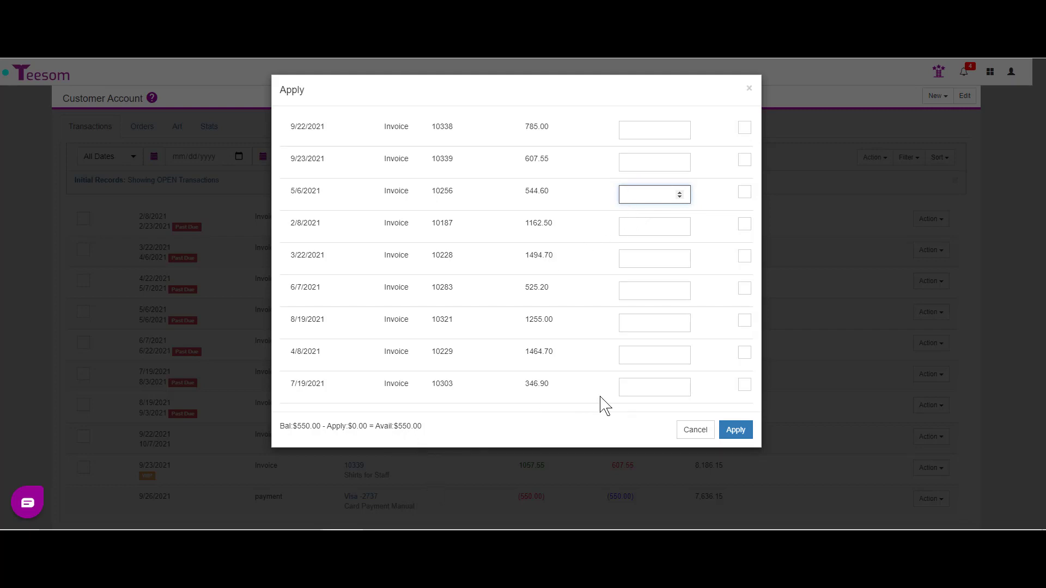
pyautogui.write('544.60')
pyautogui.click(744, 192)
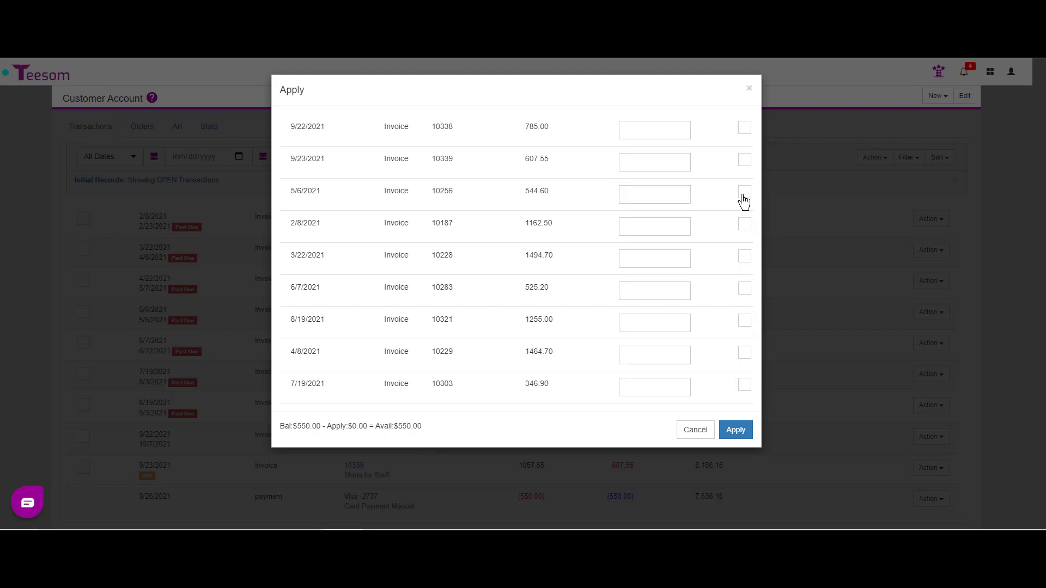
pyautogui.click(744, 127)
pyautogui.click(659, 128)
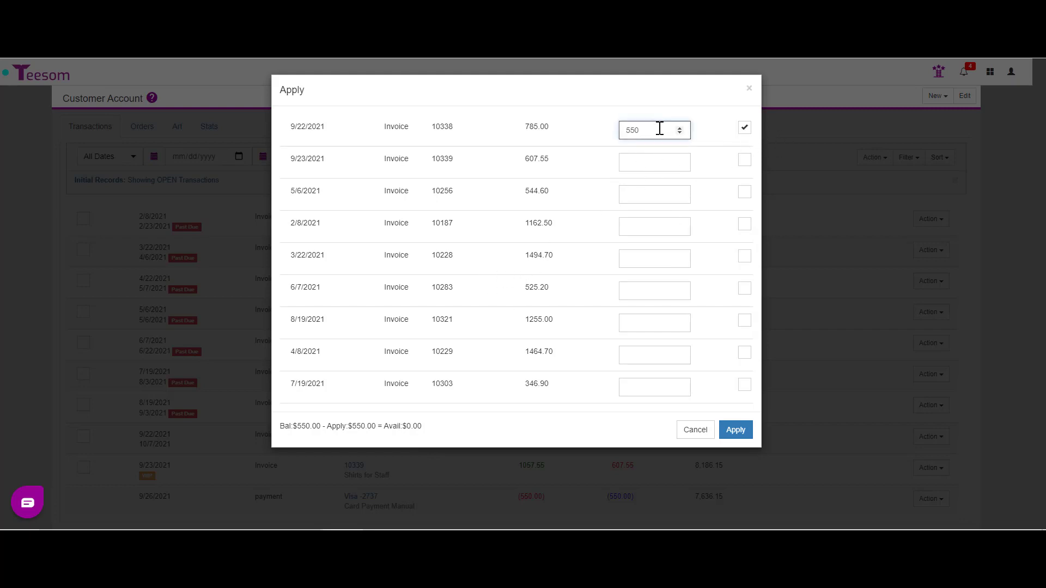
pyautogui.write('.00')
pyautogui.click(744, 132)
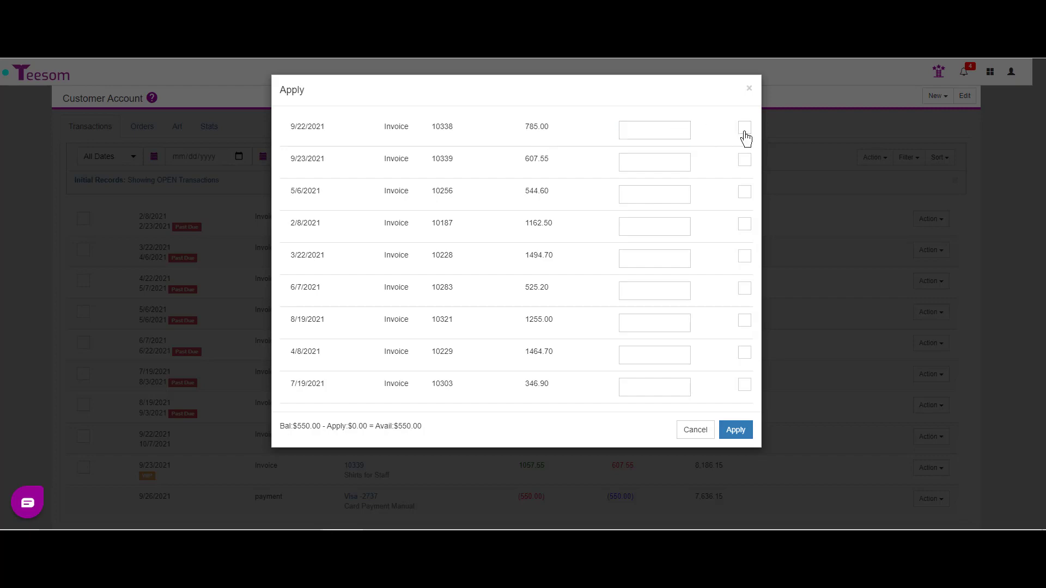
pyautogui.click(749, 88)
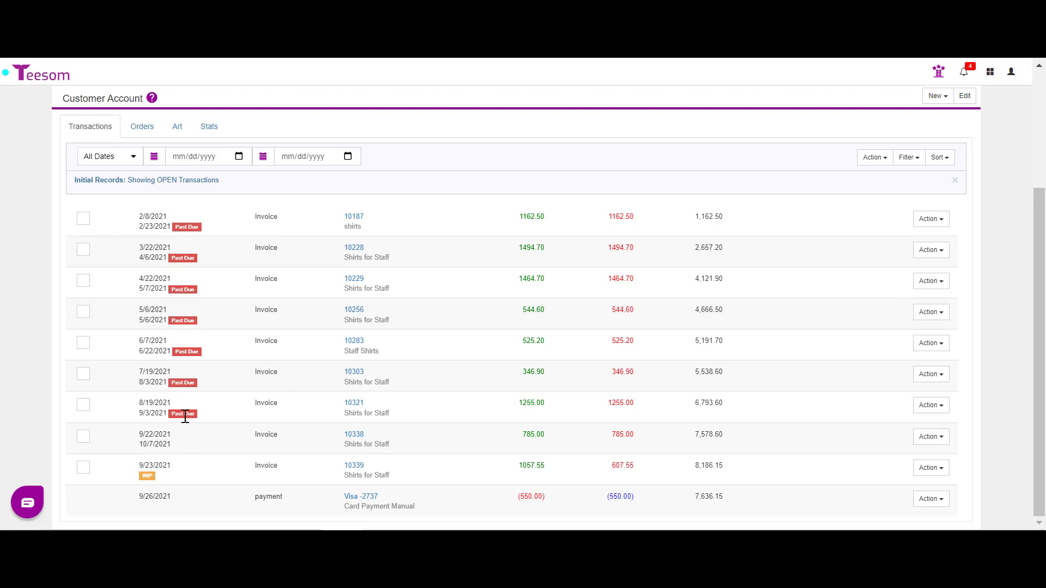
# Select all past-due invoices dated 2/8/2021 through 8/19/2021 in the transaction list.
pyautogui.moveTo(185, 416)
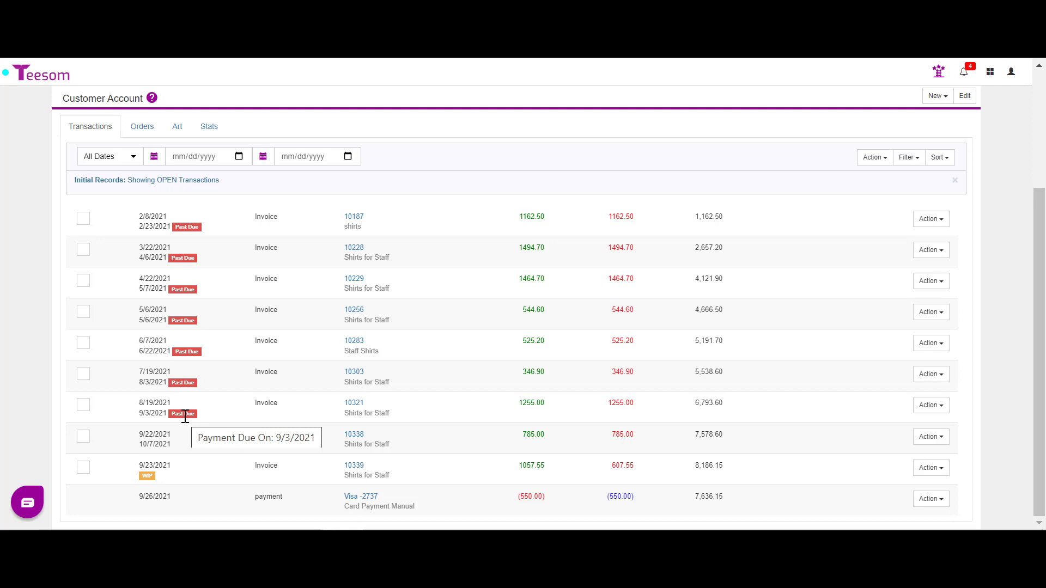
pyautogui.click(83, 219)
pyautogui.click(83, 250)
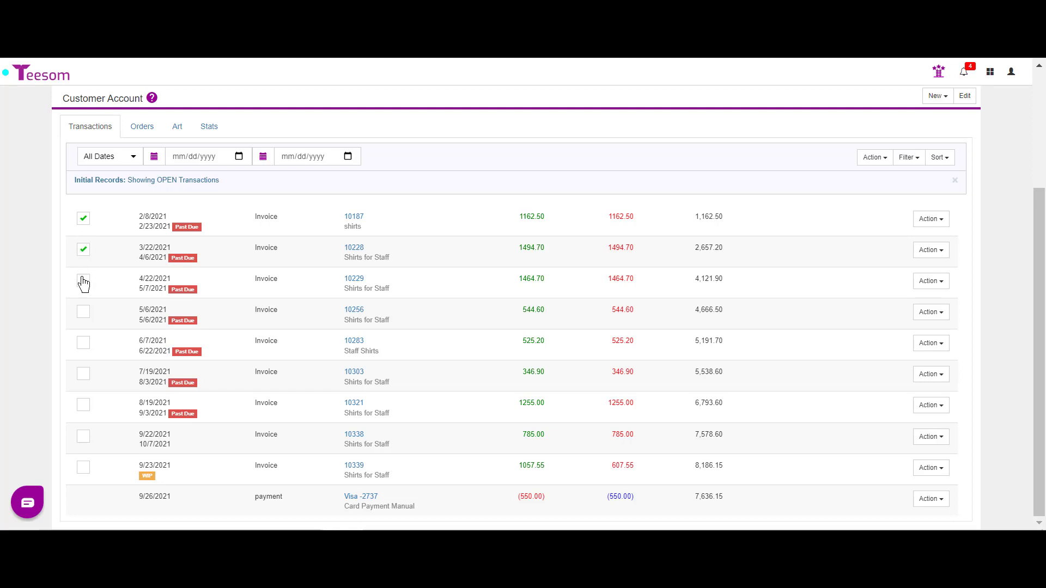
pyautogui.click(82, 281)
pyautogui.click(83, 313)
pyautogui.click(83, 343)
pyautogui.click(83, 375)
pyautogui.click(82, 404)
# Review the Pay Selected form for the selected invoices and the blank New Payment form, cancelling each one.
pyautogui.click(874, 159)
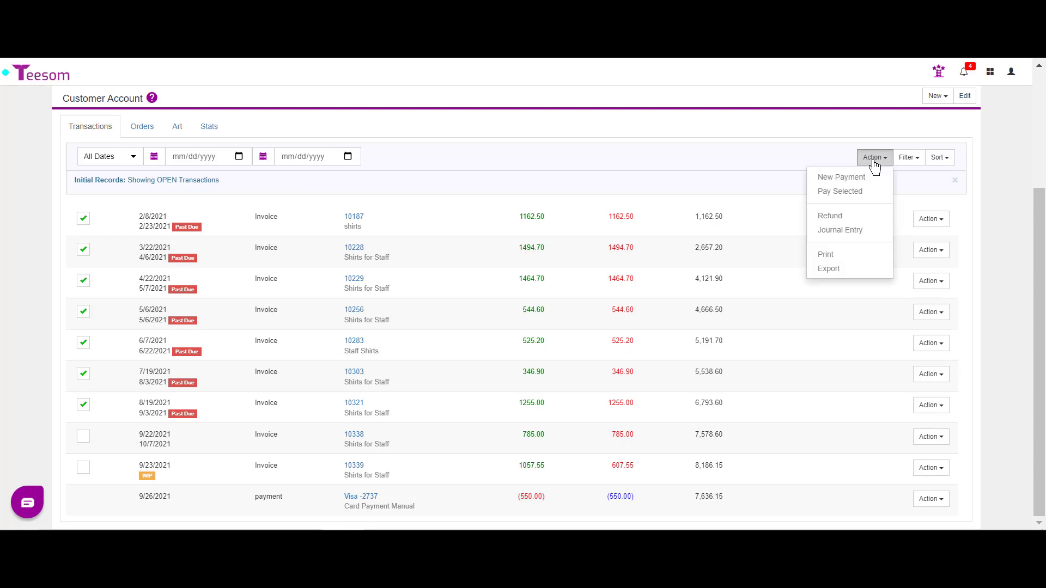
pyautogui.click(859, 193)
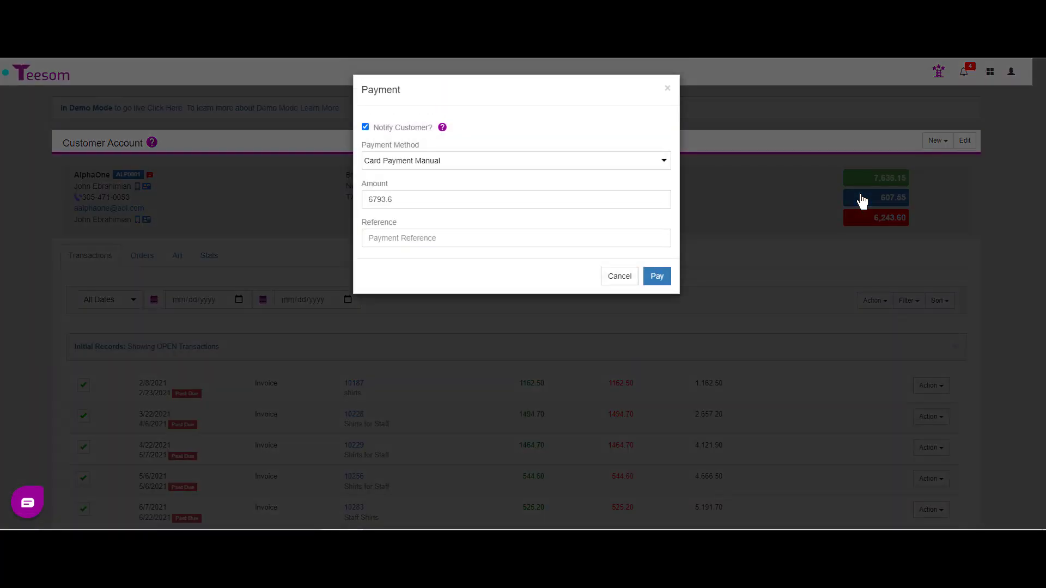
pyautogui.doubleClick(412, 195)
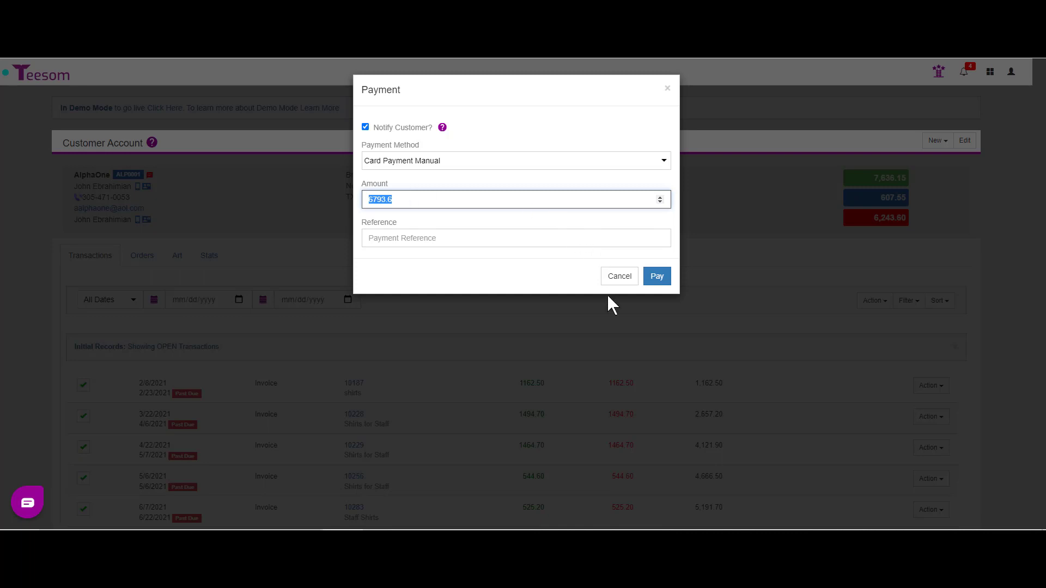
pyautogui.click(624, 277)
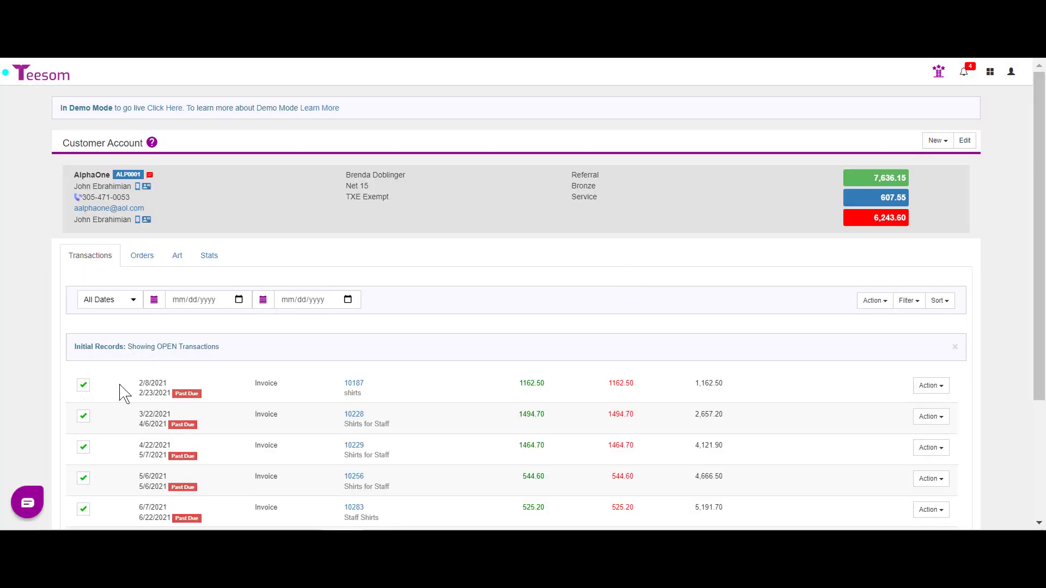
pyautogui.click(873, 301)
pyautogui.click(853, 321)
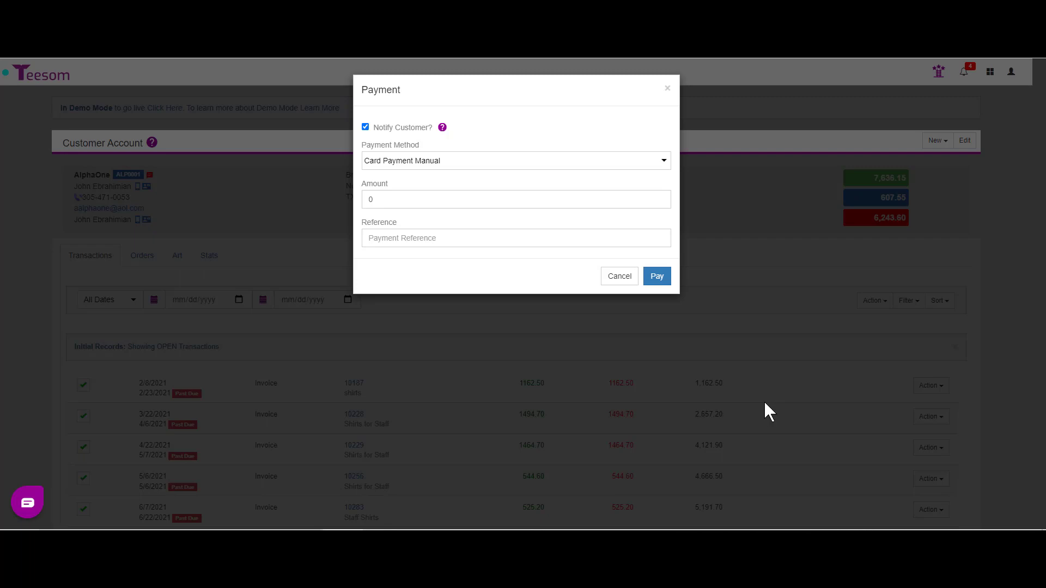
pyautogui.click(620, 280)
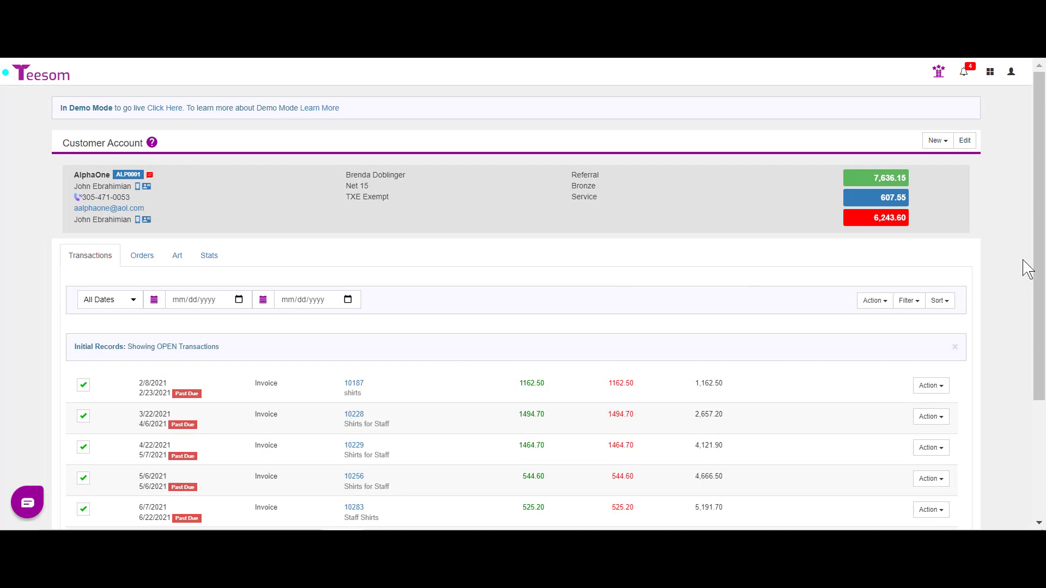
# Deselect all the past-due invoices in the transaction list.
pyautogui.moveTo(1036, 262); pyautogui.dragTo(1030, 350)
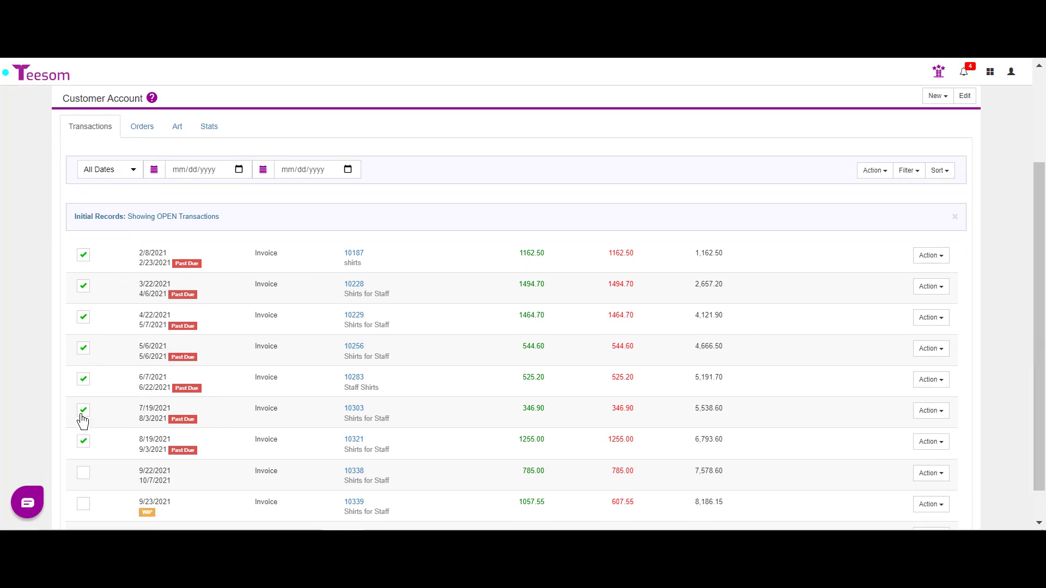
pyautogui.click(83, 441)
pyautogui.click(83, 410)
pyautogui.click(83, 379)
pyautogui.click(83, 348)
pyautogui.click(83, 319)
pyautogui.click(83, 287)
pyautogui.click(84, 255)
# Preview the printout of the customer's transactions, cancel printing, and look over the other available transaction actions.
pyautogui.click(874, 174)
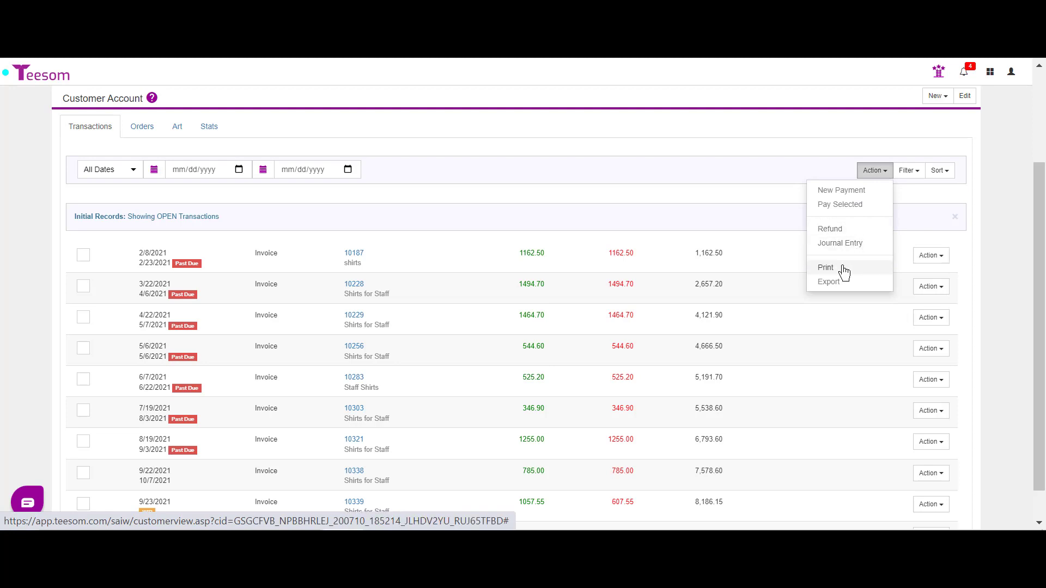
pyautogui.click(825, 267)
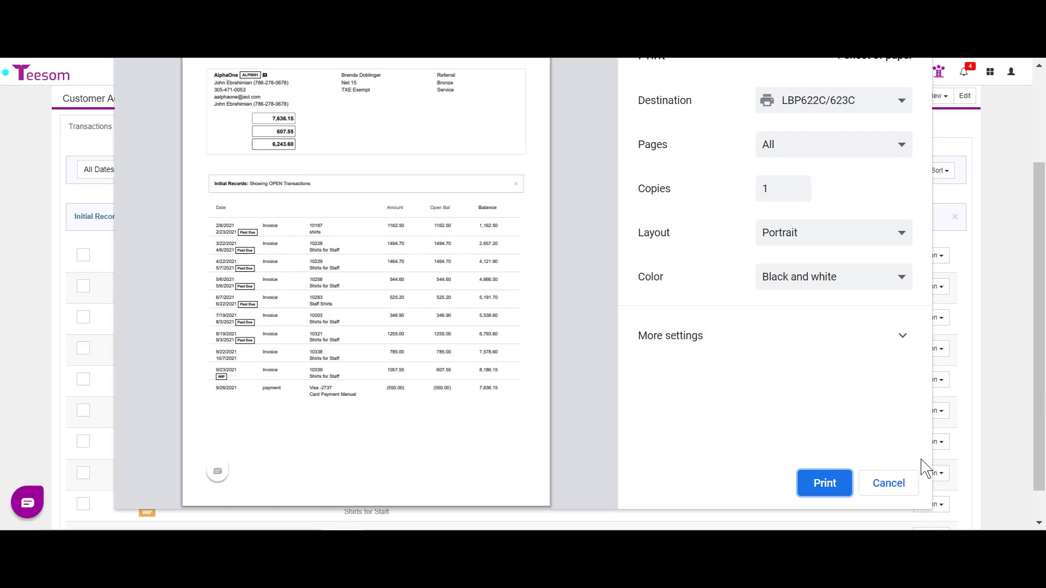
pyautogui.click(904, 482)
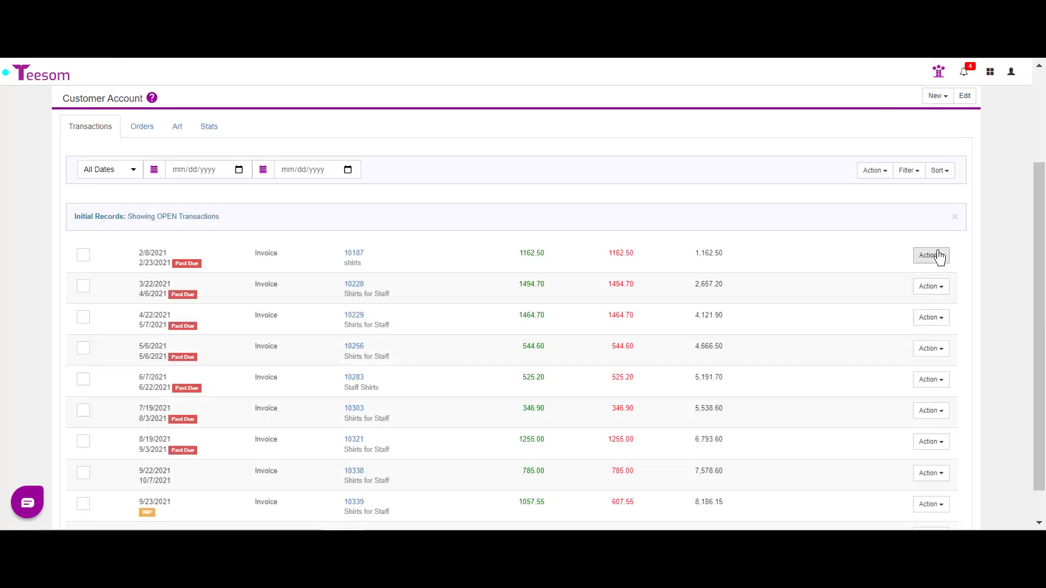
pyautogui.click(874, 171)
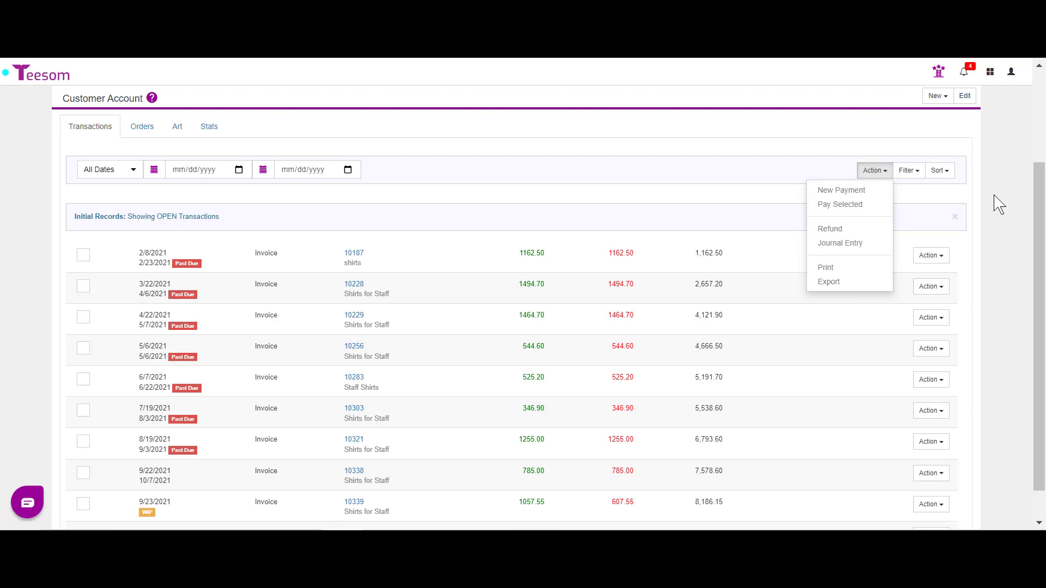
pyautogui.click(957, 208)
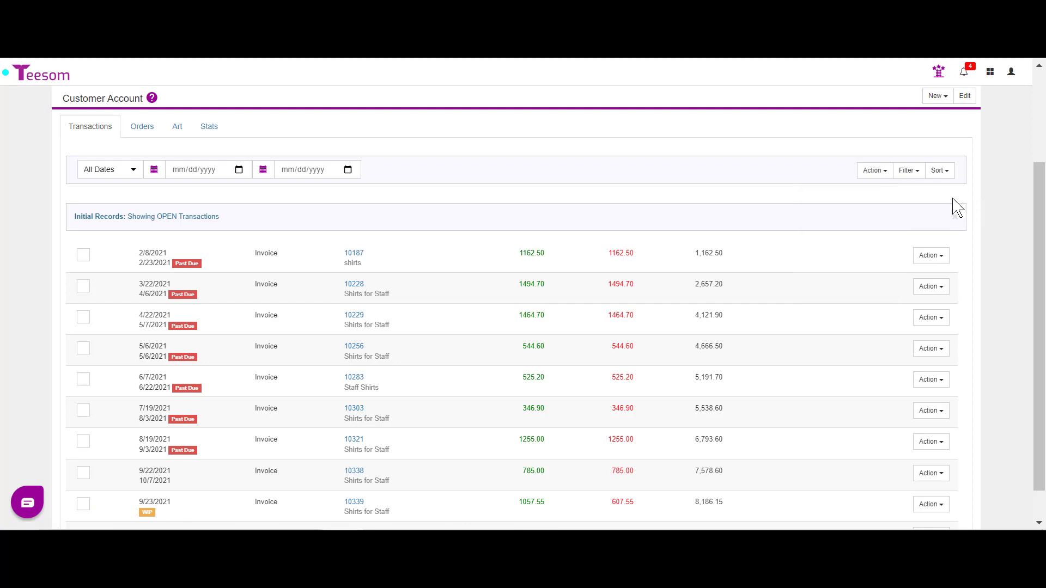
# Filter the customer's transactions to Past Due.
pyautogui.click(908, 171)
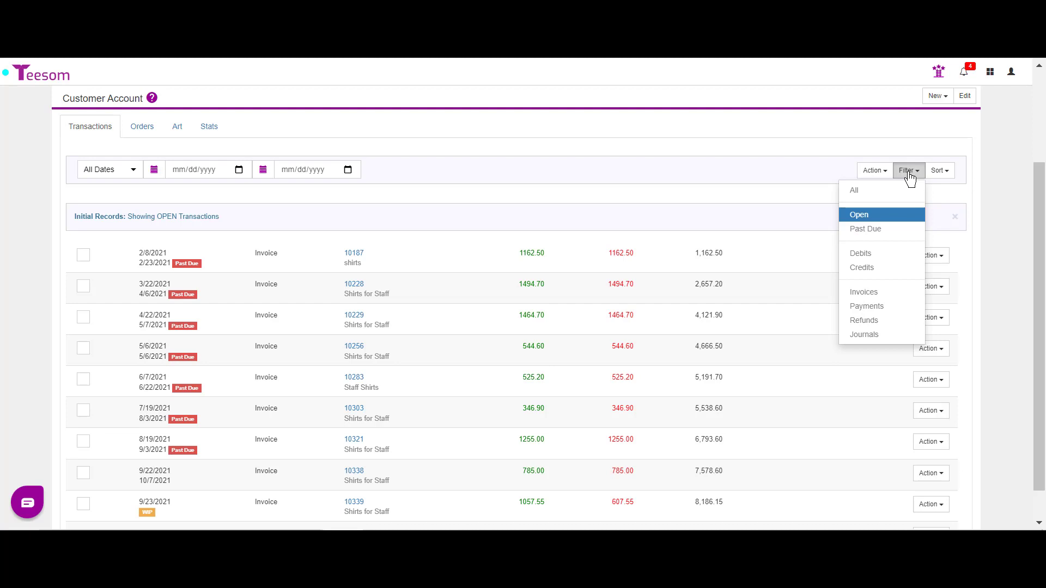
pyautogui.click(884, 229)
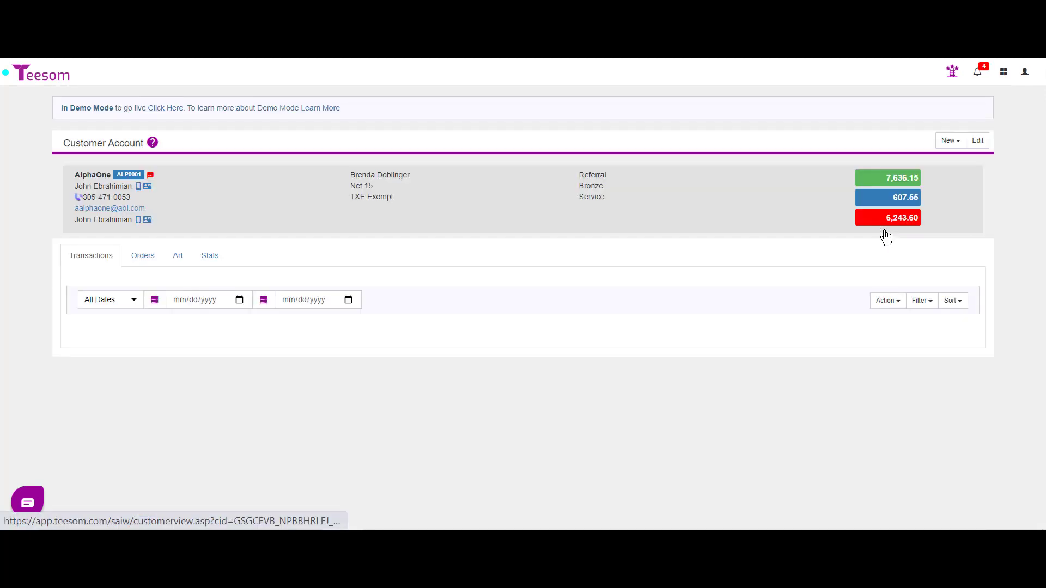
# Look over the past-due invoices and filter the customer's transactions to Open.
pyautogui.moveTo(1042, 210); pyautogui.dragTo(1044, 296)
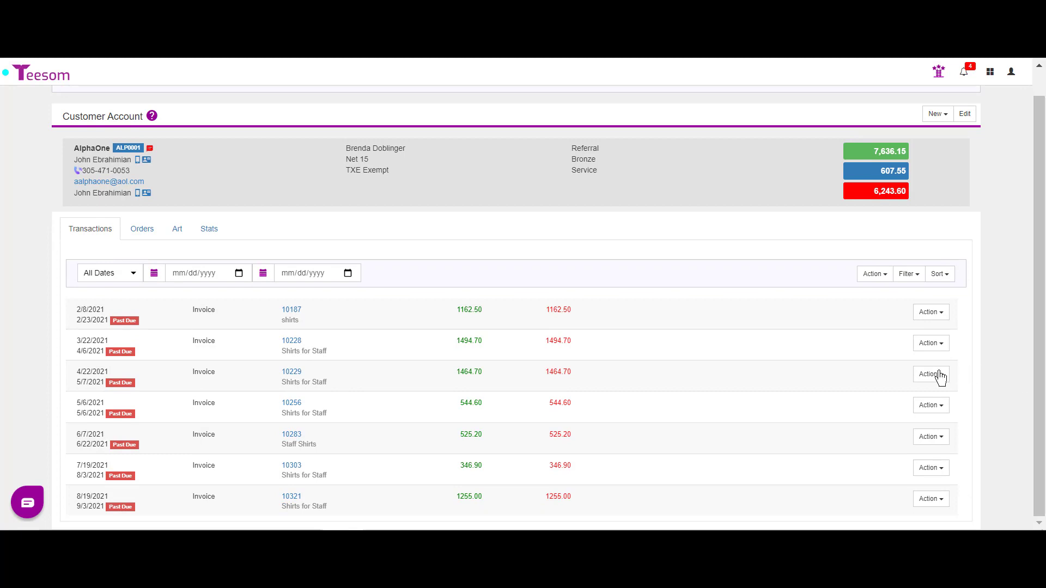
pyautogui.click(910, 275)
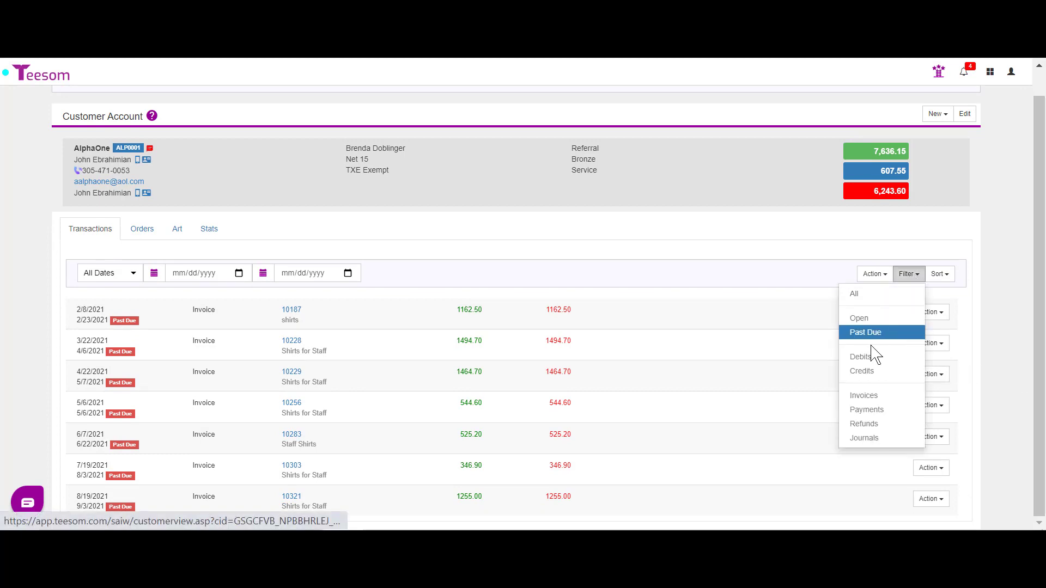
pyautogui.click(860, 319)
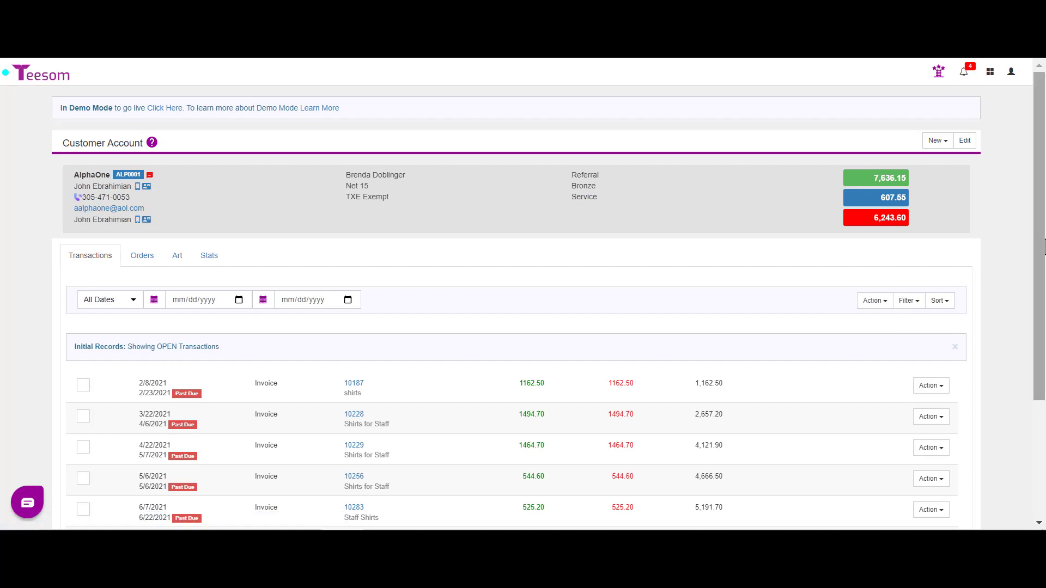
pyautogui.moveTo(1042, 248); pyautogui.dragTo(1042, 439)
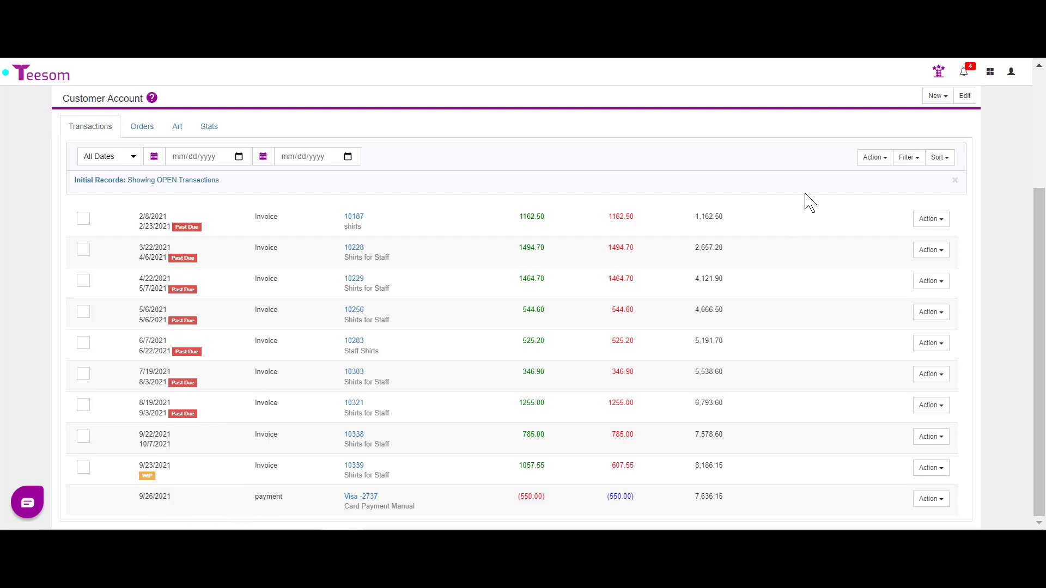
# Filter the customer's transactions to Debits, and after that to Credits.
pyautogui.click(911, 158)
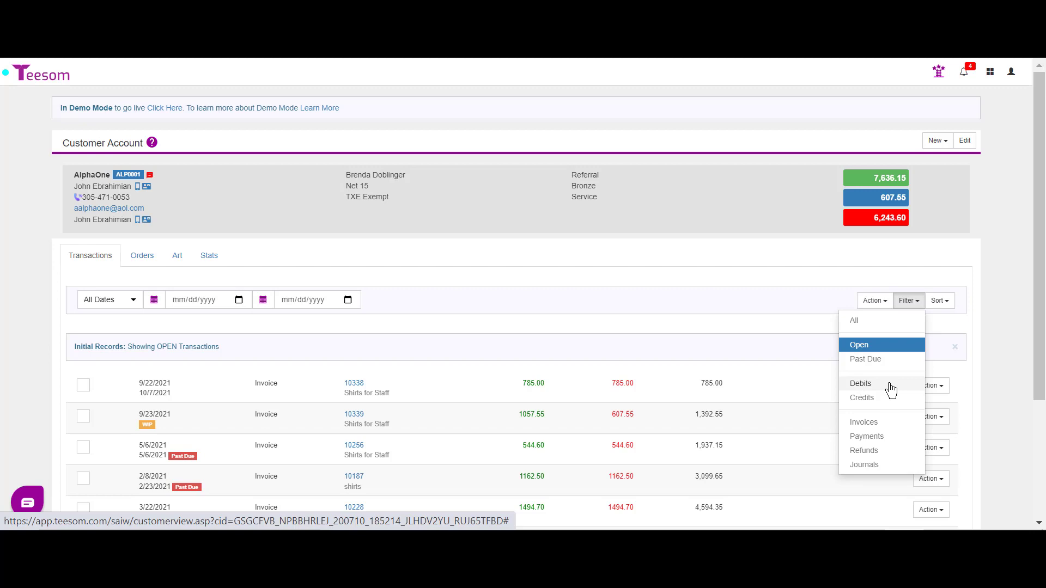
pyautogui.click(890, 384)
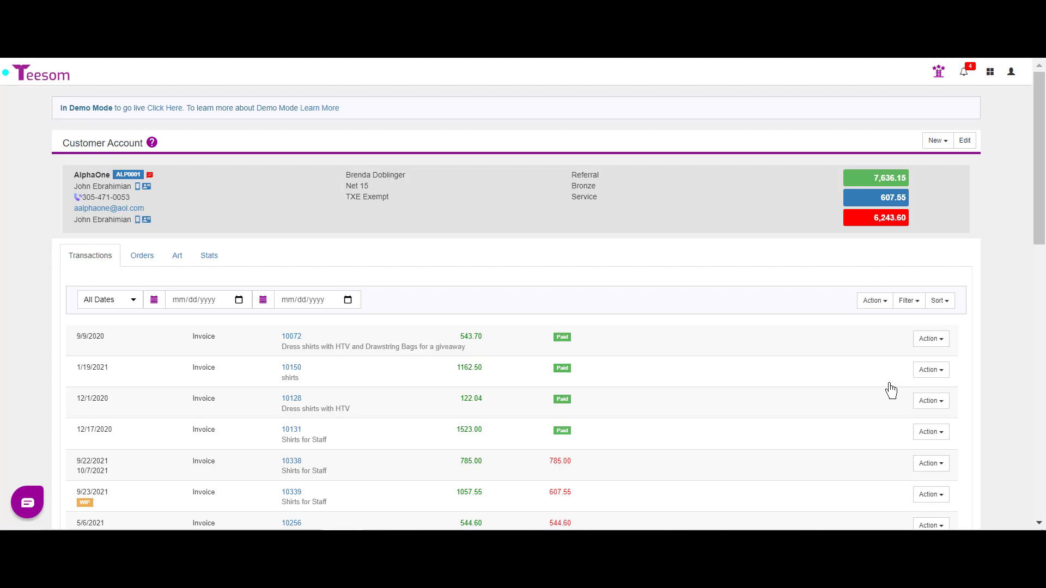
pyautogui.click(908, 300)
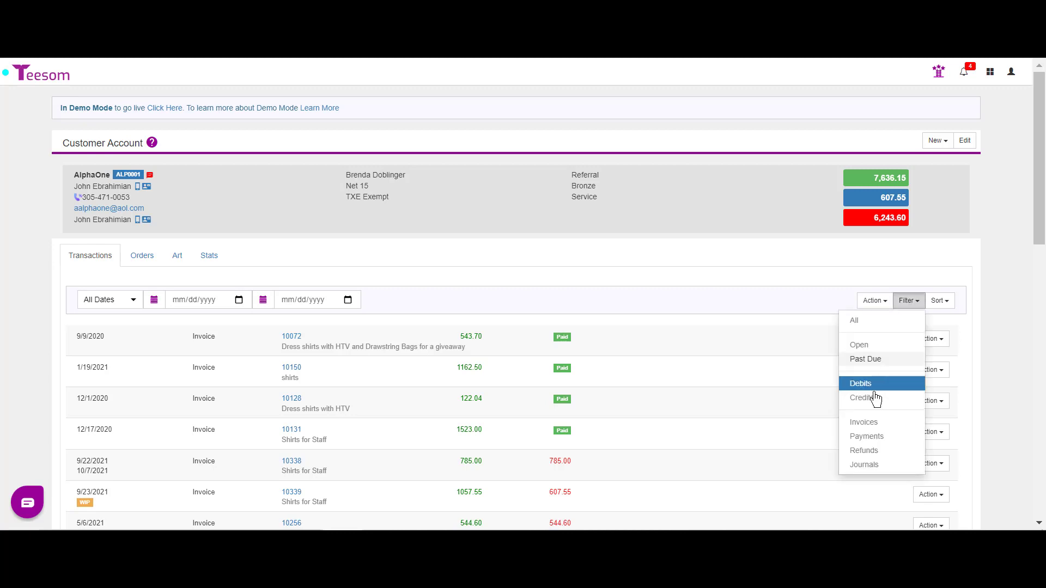
pyautogui.click(871, 402)
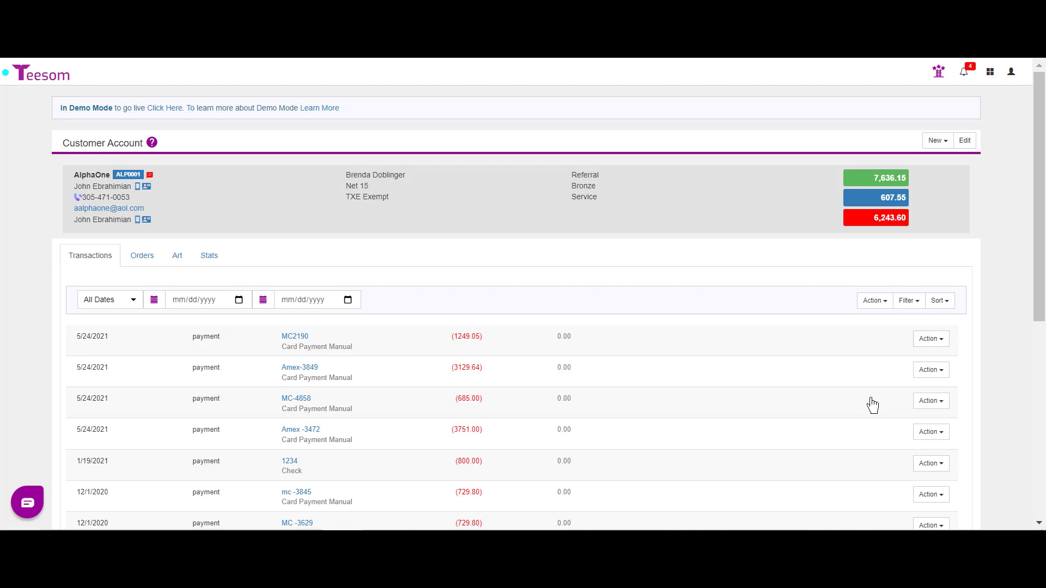
# Filter the customer's transactions to Invoices and look over the list.
pyautogui.click(915, 302)
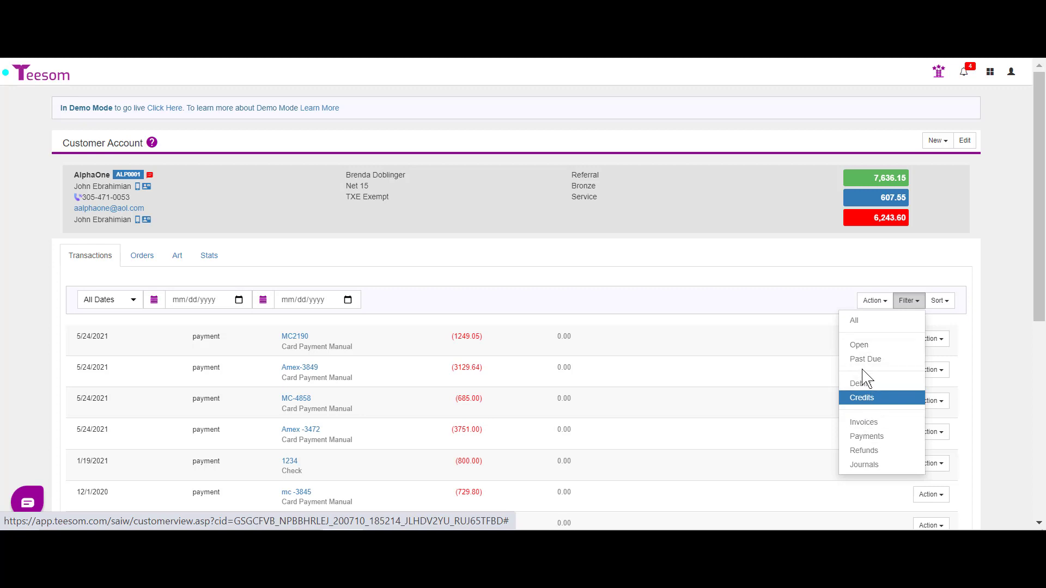
pyautogui.click(872, 429)
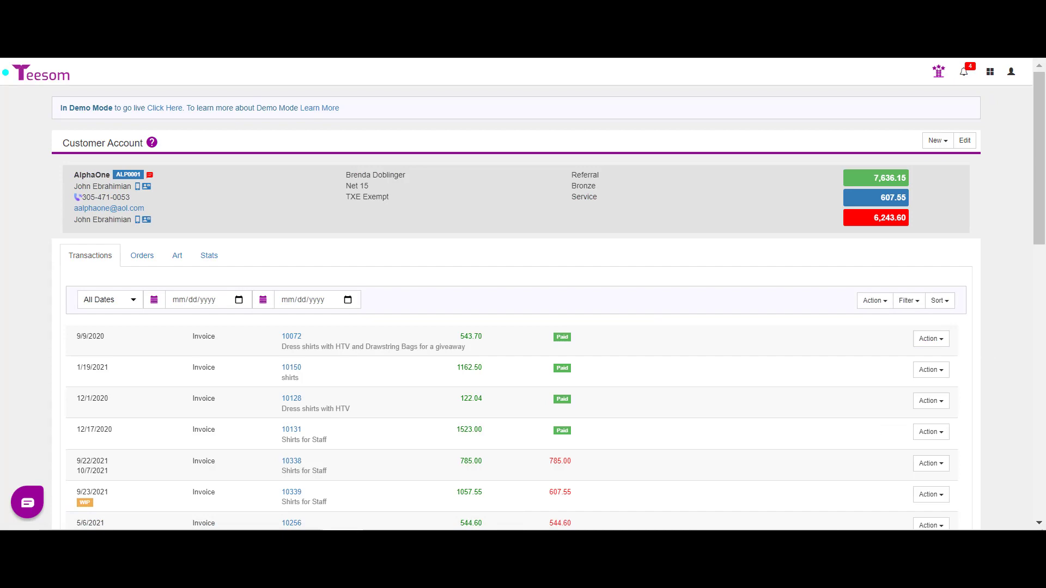
pyautogui.moveTo(1040, 225)
pyautogui.mouseDown()
pyautogui.moveTo(1041, 497)
pyautogui.moveTo(1041, 226)
pyautogui.mouseUp()
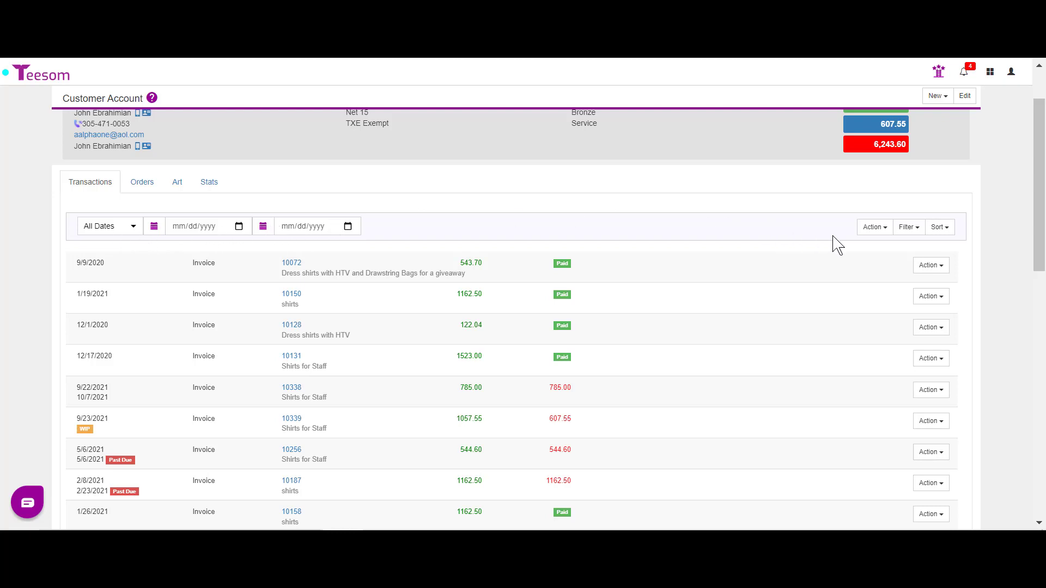
# Check the available sort options and filter the customer's transactions to Refunds.
pyautogui.click(937, 231)
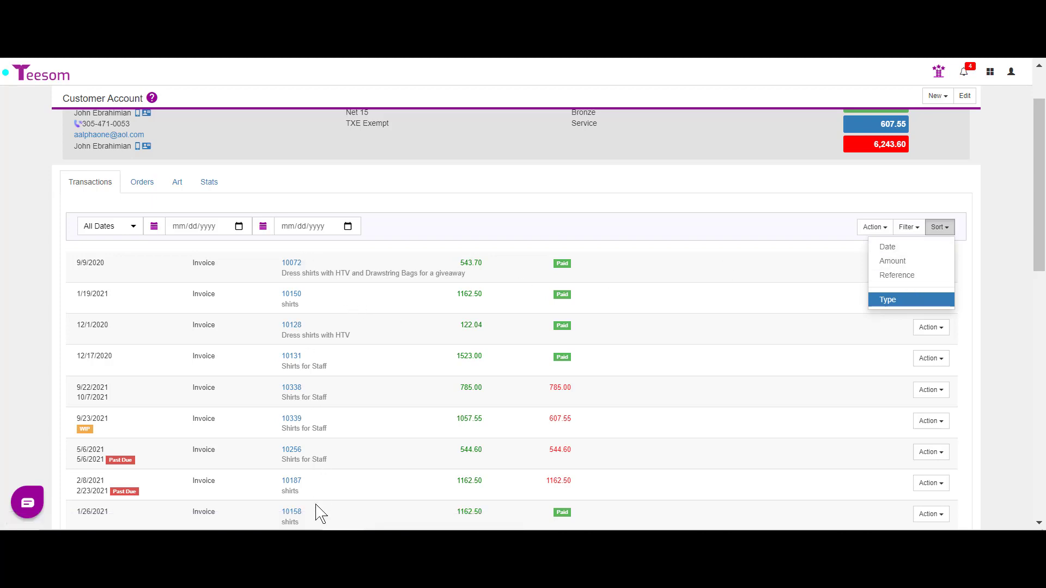
pyautogui.click(919, 233)
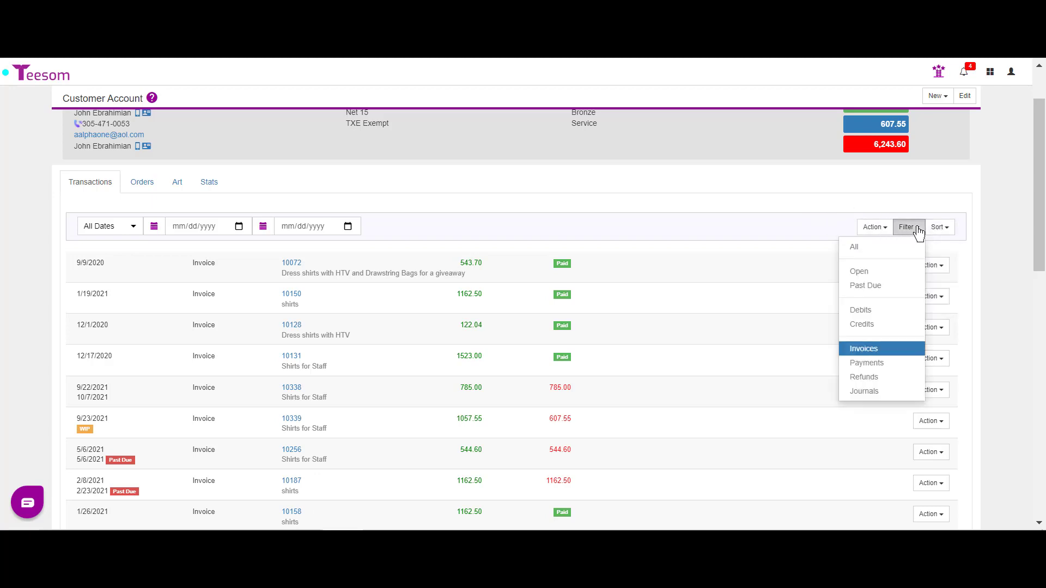
pyautogui.click(880, 383)
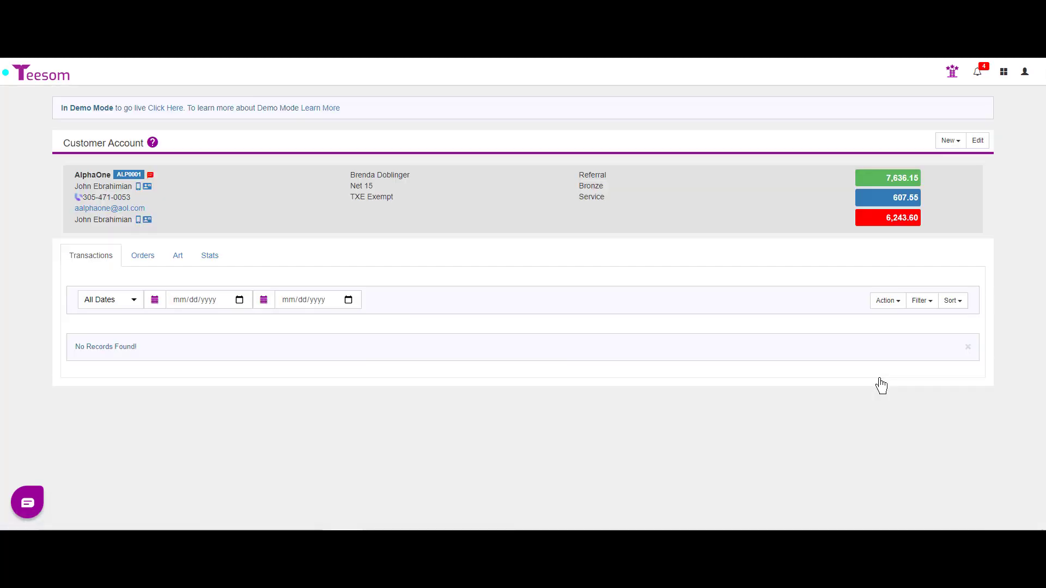
# Look over the customer's recent orders and return to the transactions.
pyautogui.click(143, 260)
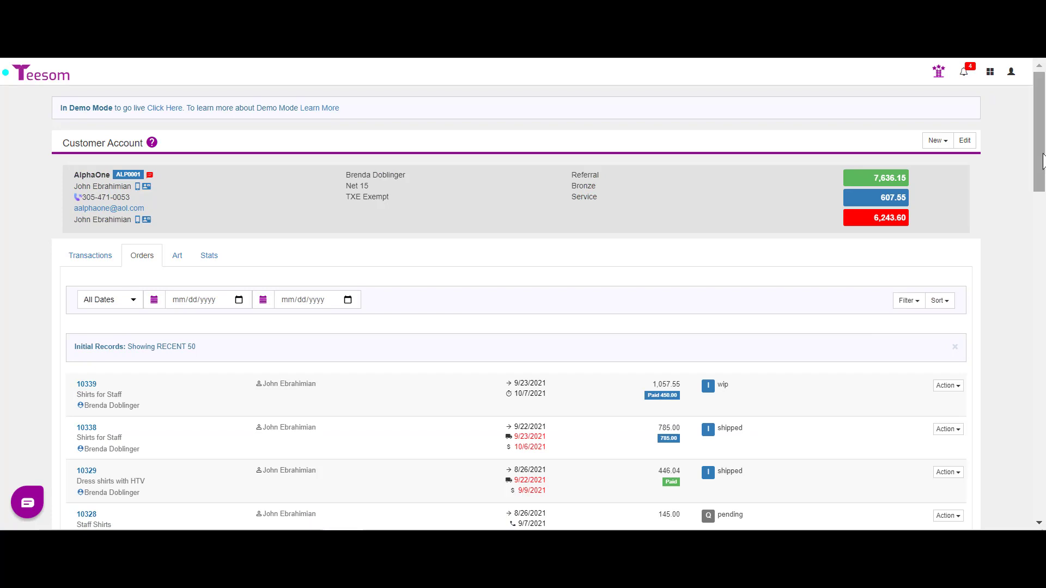
pyautogui.moveTo(1042, 161); pyautogui.dragTo(1020, 129)
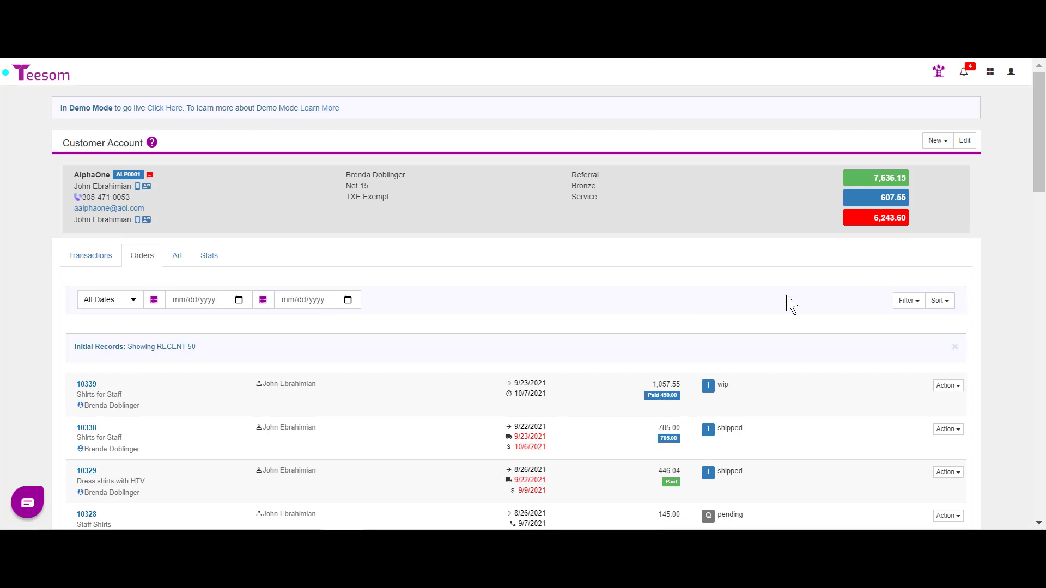
pyautogui.click(84, 260)
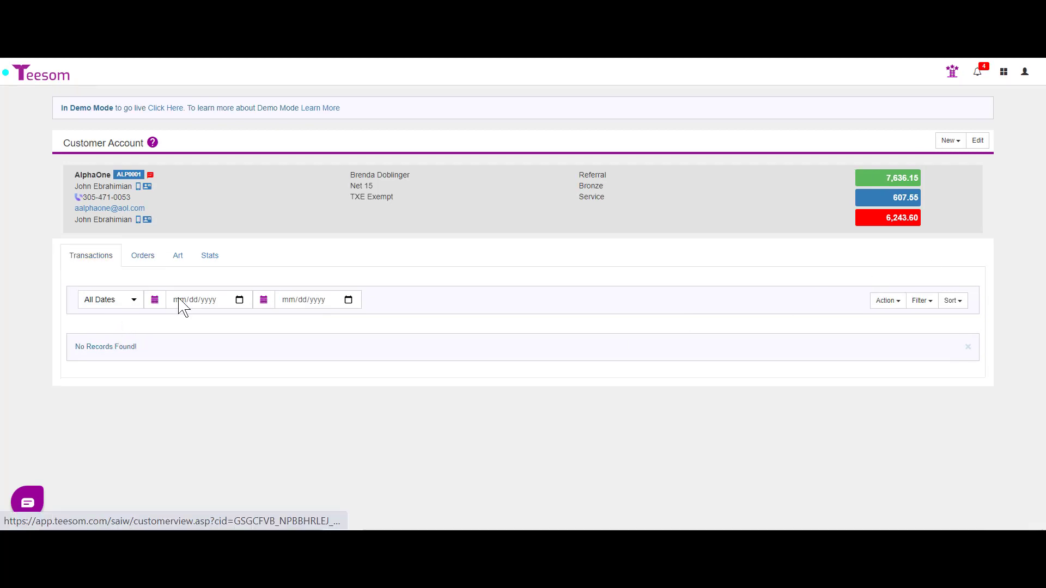
# Filter the customer's transactions to Payments and locate the payment that still has an open balance.
pyautogui.click(897, 305)
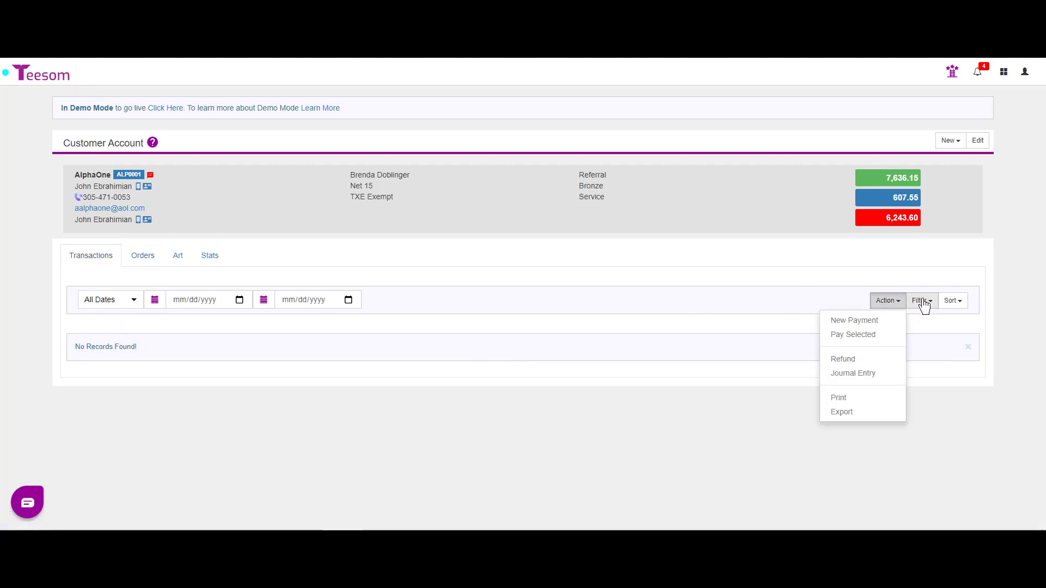
pyautogui.click(920, 301)
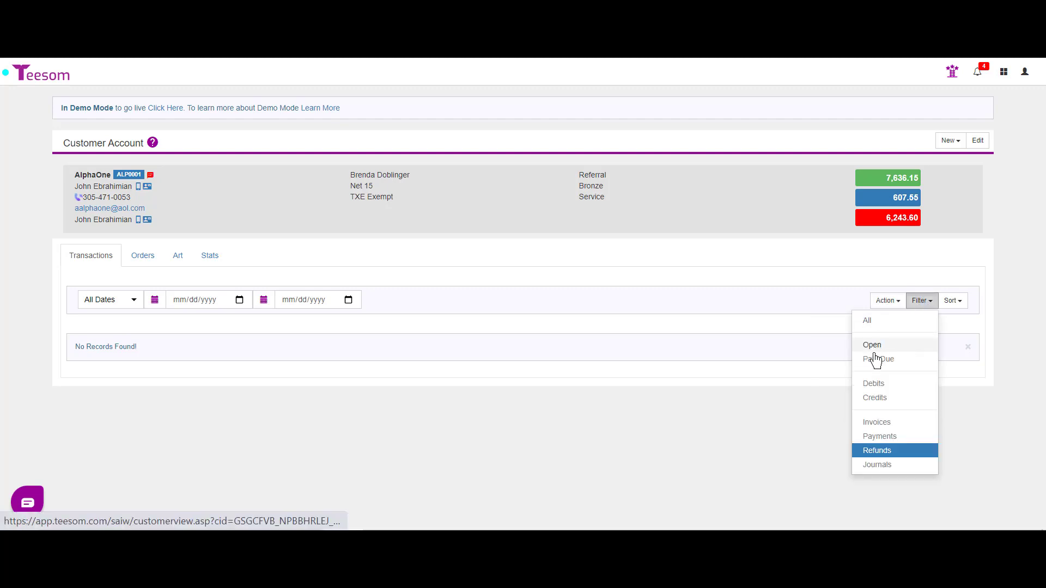
pyautogui.click(880, 439)
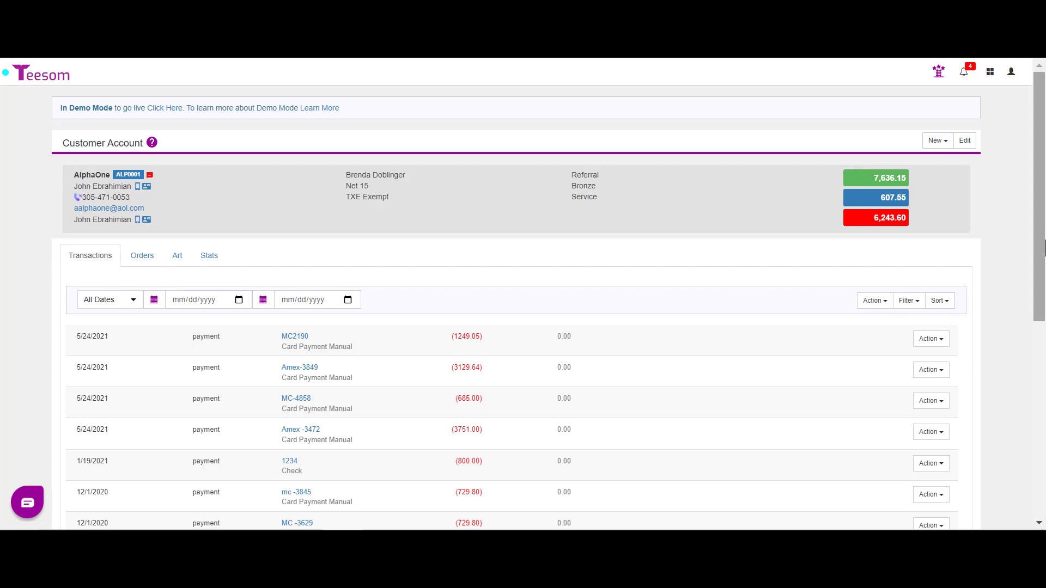
pyautogui.moveTo(1045, 248); pyautogui.dragTo(1045, 511)
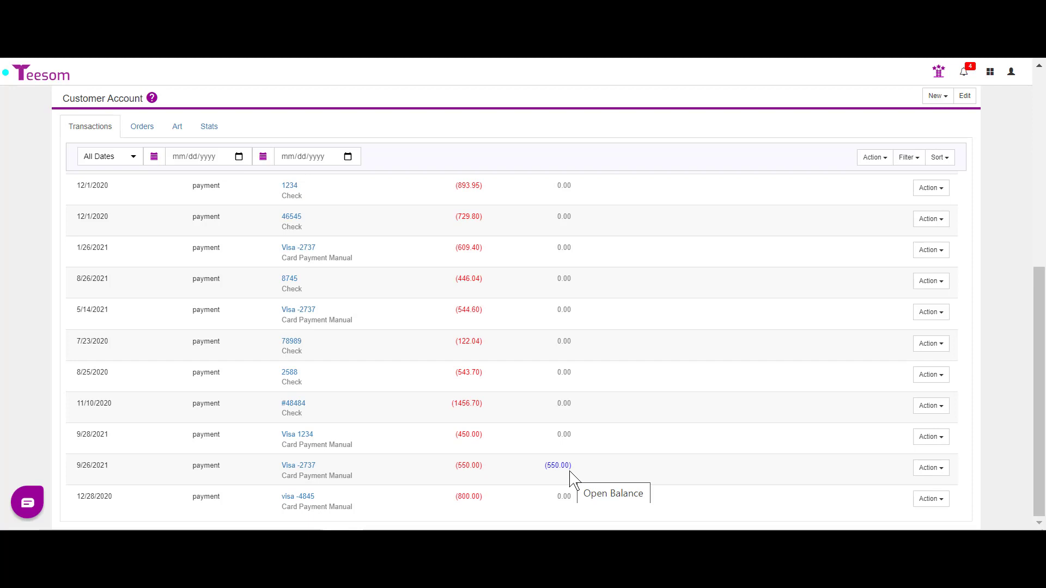
# Refund 550 of the card payment dated 9/26/2021 by Card Payment Manual, with customer notification turned off.
pyautogui.click(931, 469)
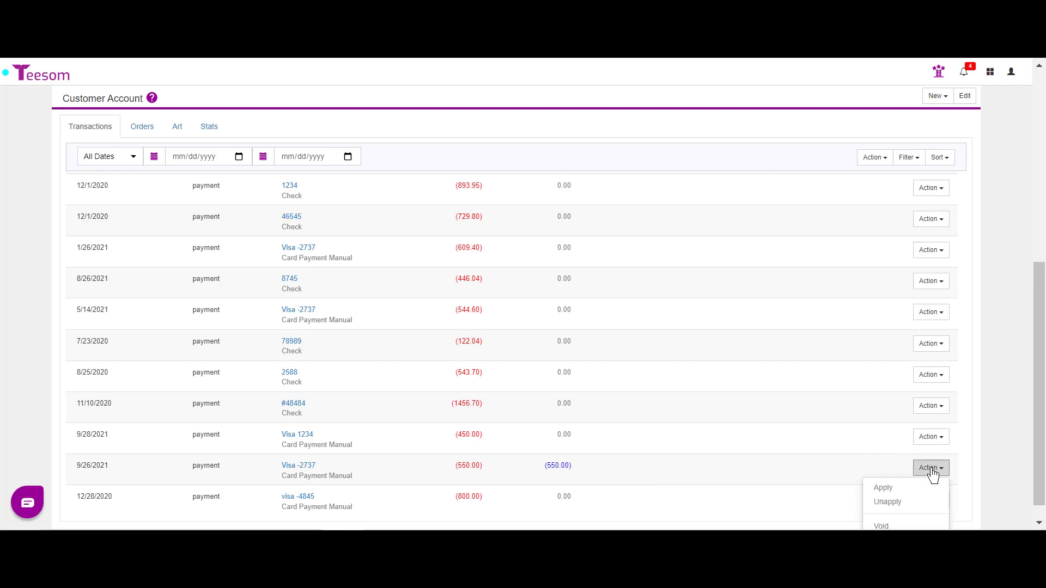
pyautogui.scroll(-1, 1034, 400)
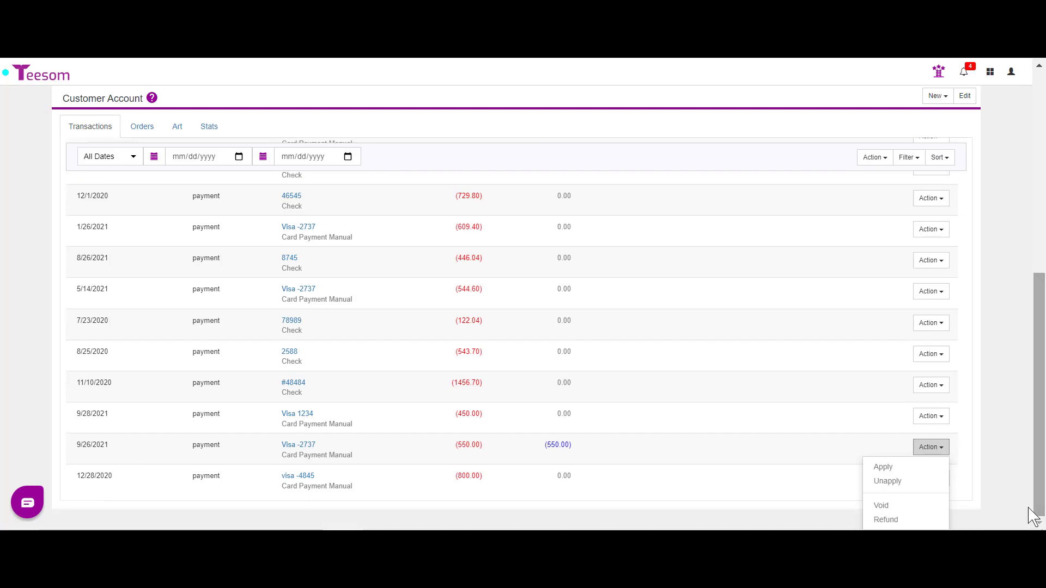
pyautogui.click(886, 521)
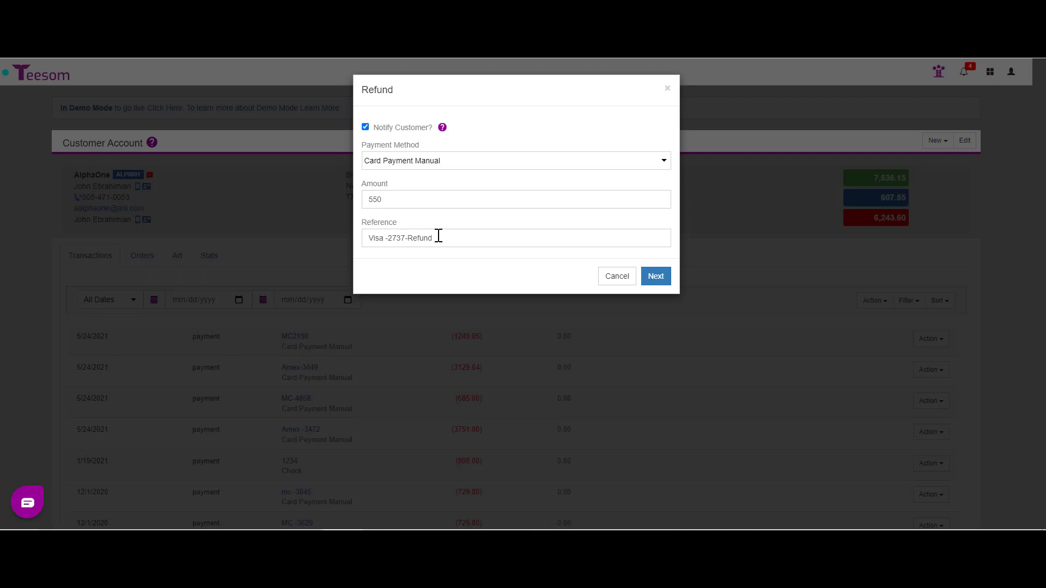
pyautogui.click(365, 127)
pyautogui.click(661, 278)
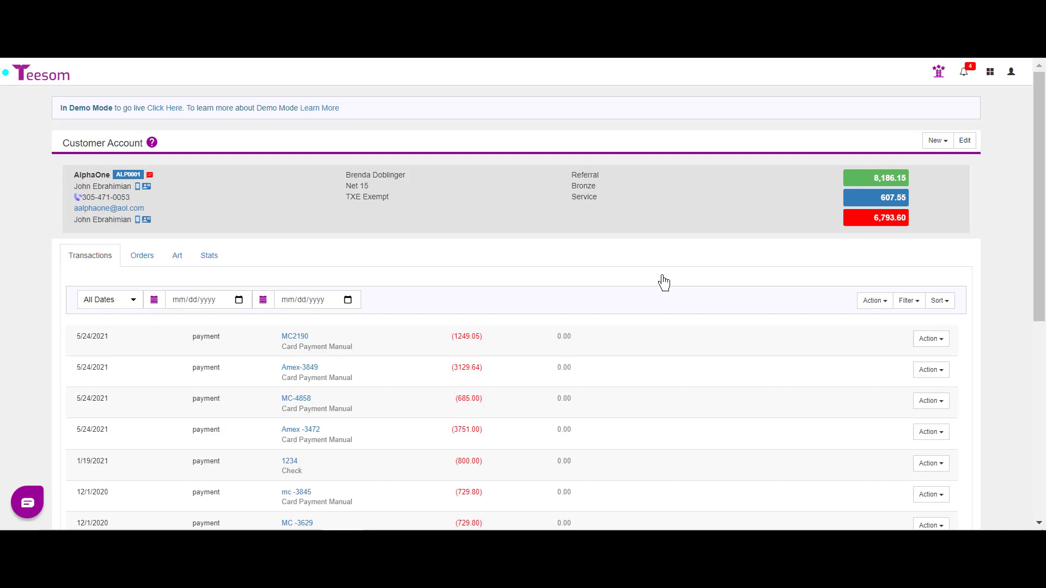
# Filter the customer's transactions to Refunds to check the issued refund.
pyautogui.moveTo(1041, 219); pyautogui.dragTo(1041, 422)
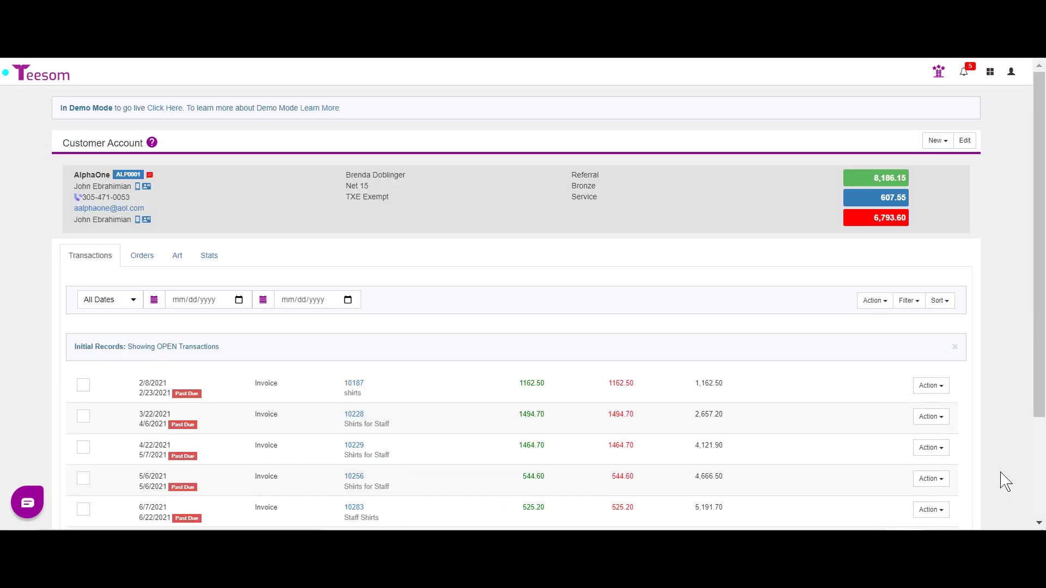
pyautogui.click(906, 305)
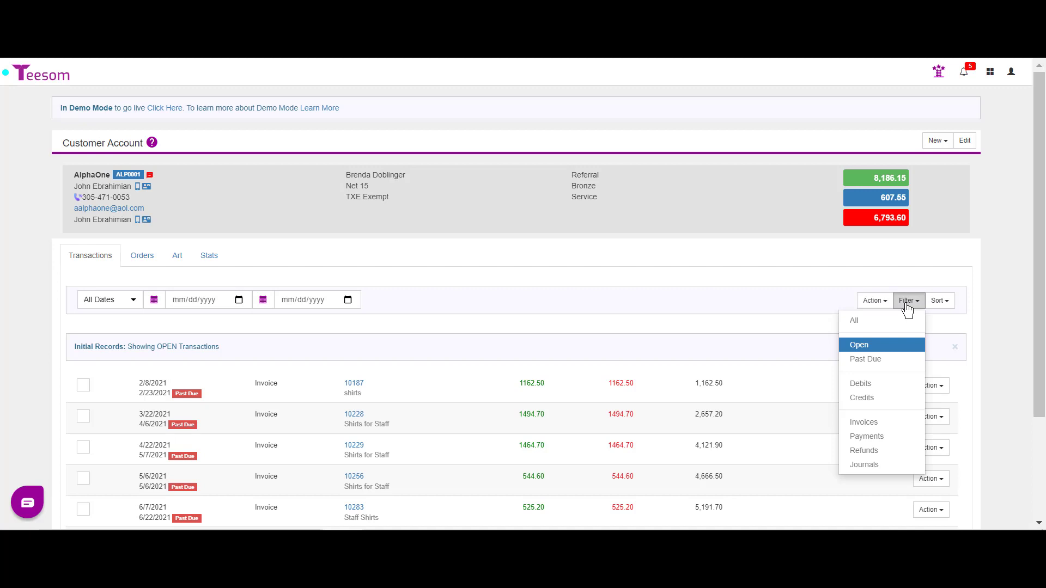
pyautogui.click(889, 452)
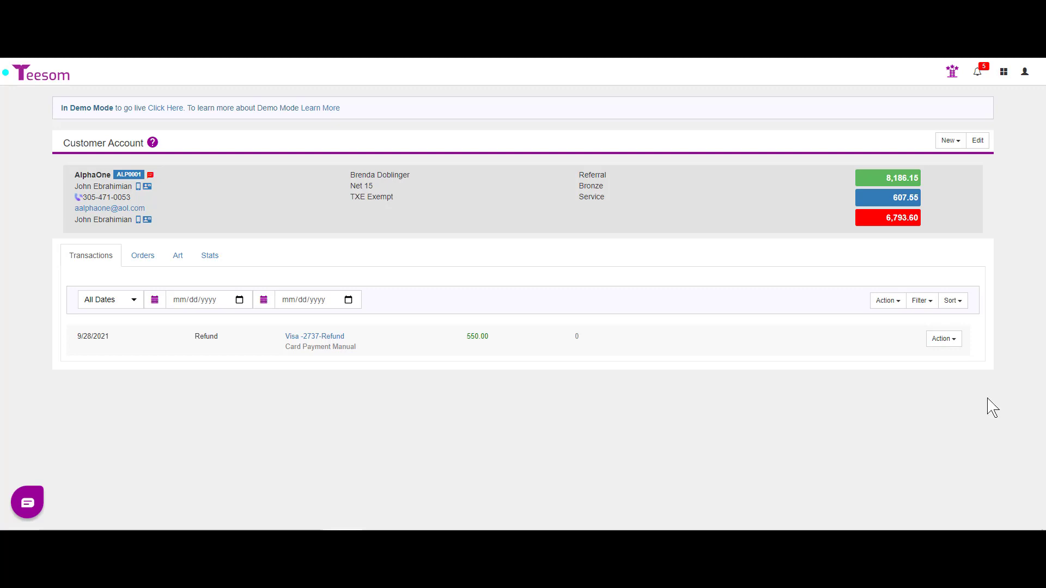
# Go to the Quotes & Invoices list and open the paid Brand It invoice for Shirts for Staff dated 13 Sep.
pyautogui.click(1002, 73)
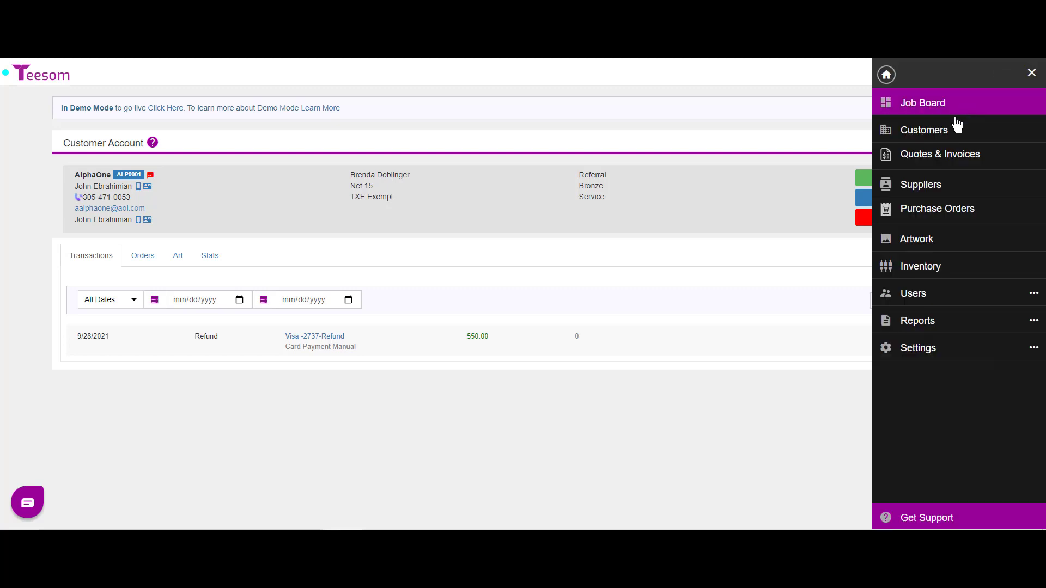
pyautogui.click(935, 156)
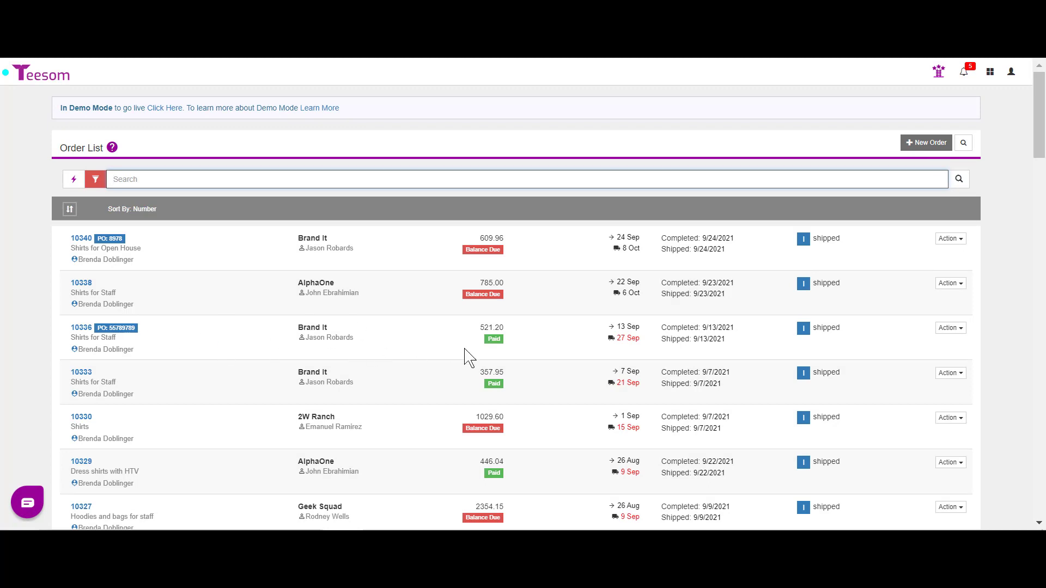
pyautogui.click(78, 330)
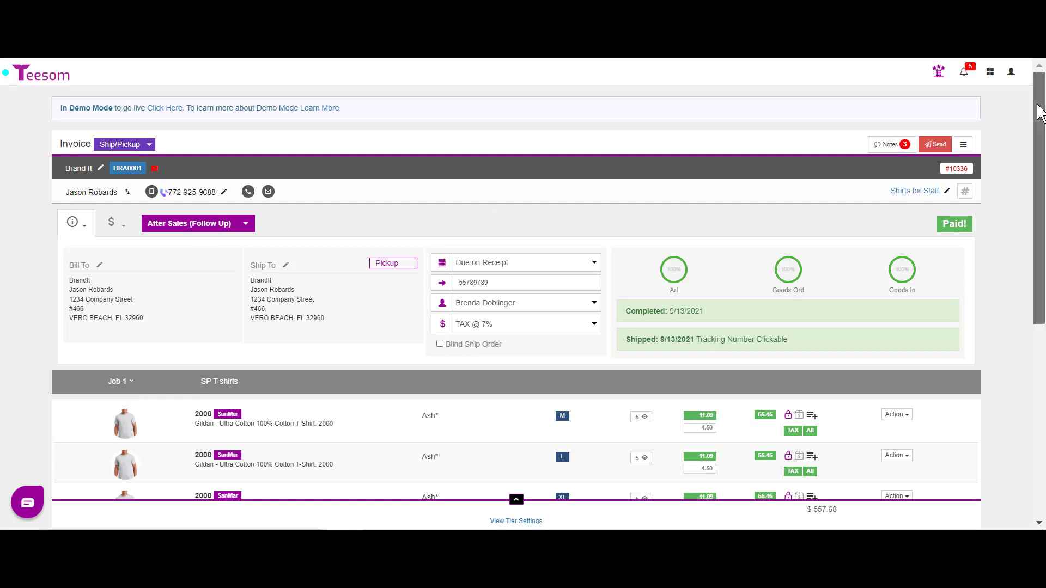
# Put the paid Shirts for Staff invoice into order editing mode.
pyautogui.moveTo(1035, 112); pyautogui.dragTo(1041, 184)
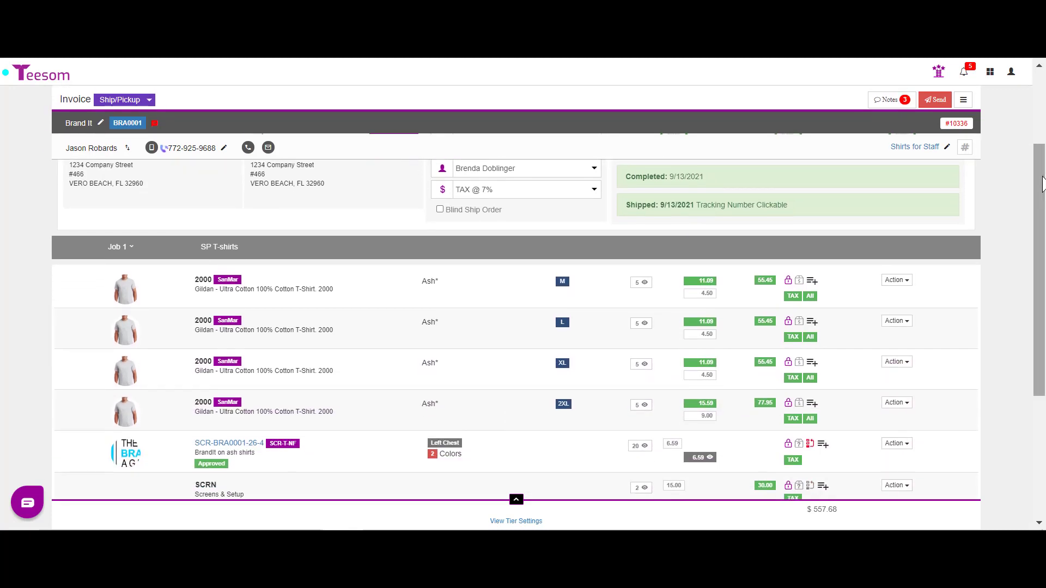
pyautogui.click(963, 104)
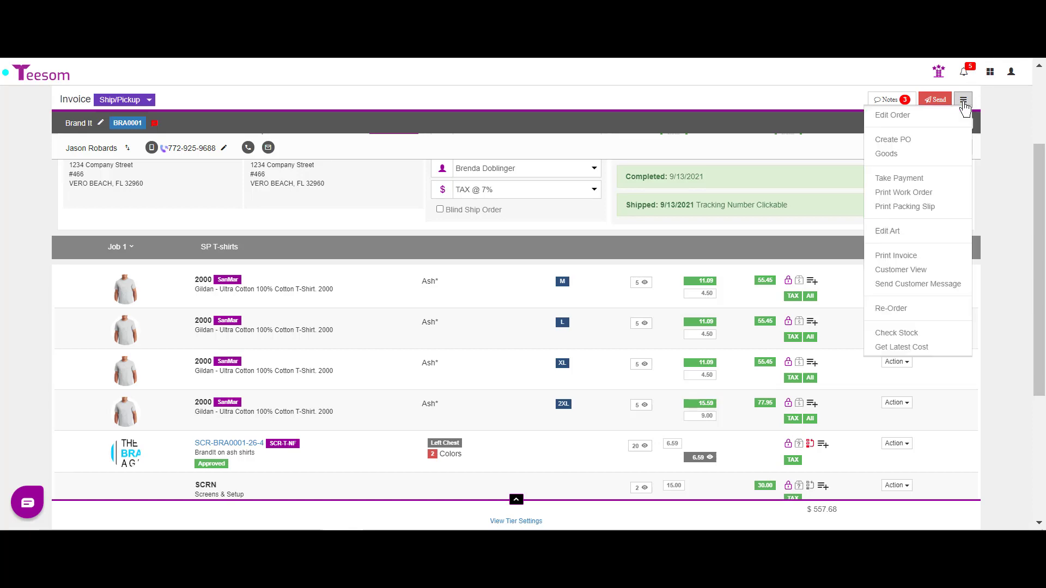
pyautogui.click(907, 117)
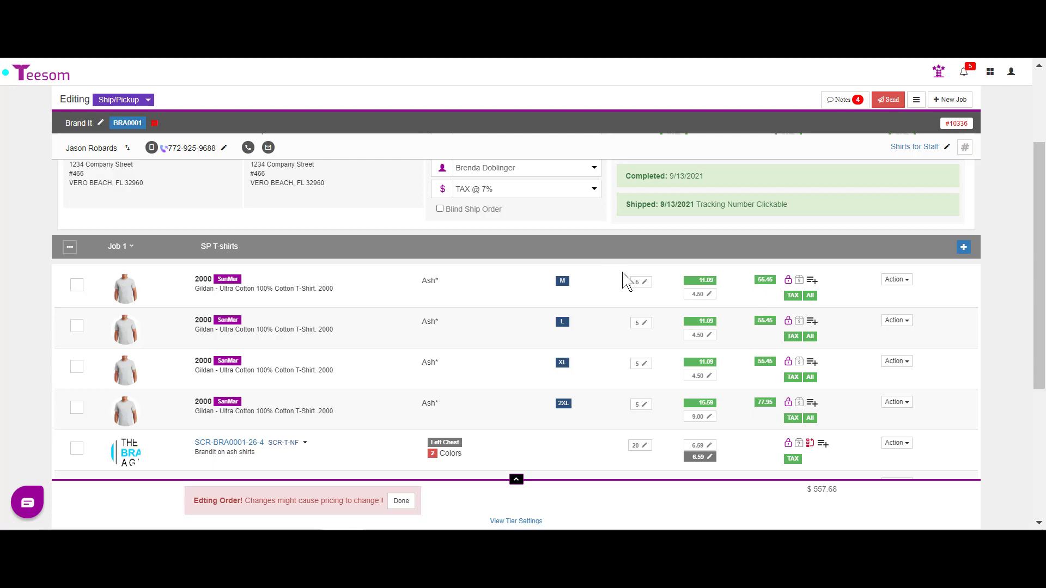
pyautogui.click(896, 280)
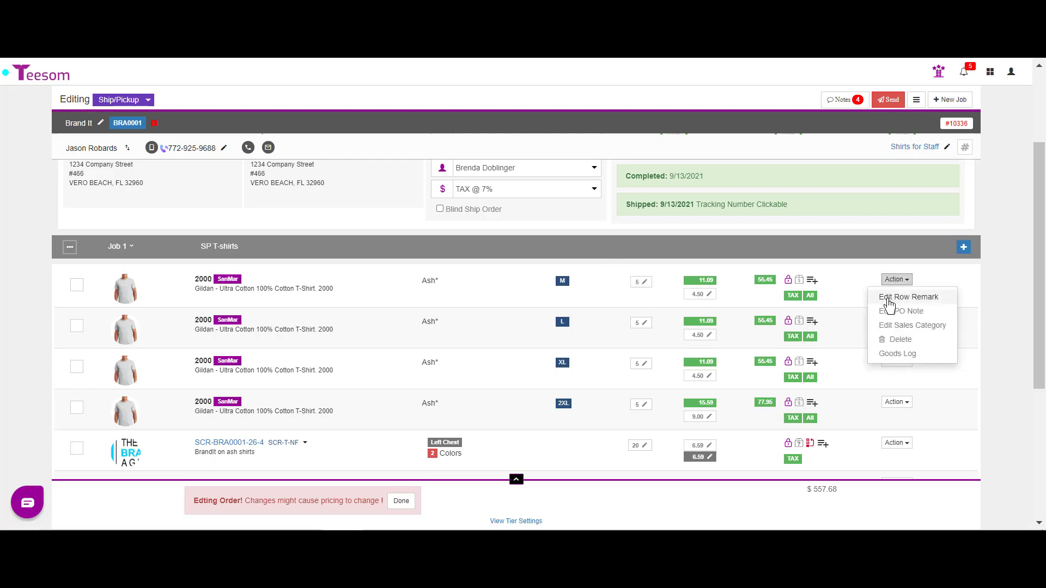
pyautogui.click(856, 286)
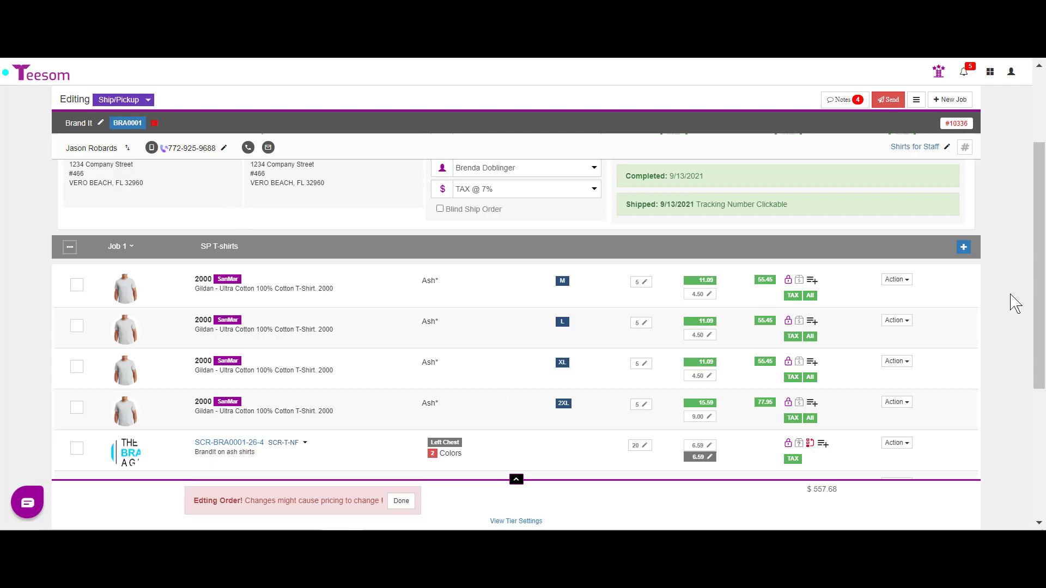
# Check the payments recorded on the invoice and return to its general information.
pyautogui.scroll(3, 1033, 298)
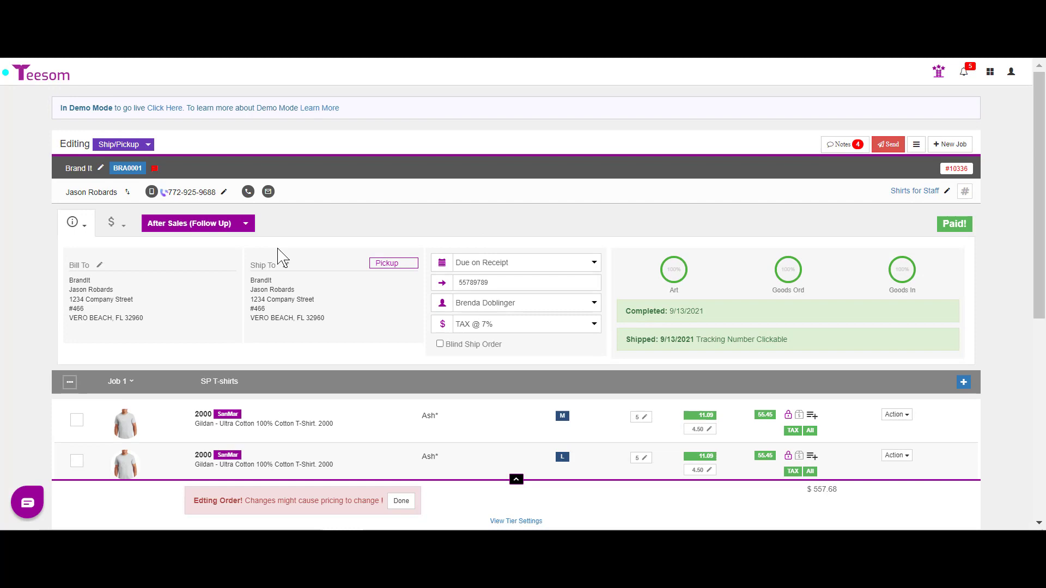
pyautogui.click(112, 222)
pyautogui.click(134, 251)
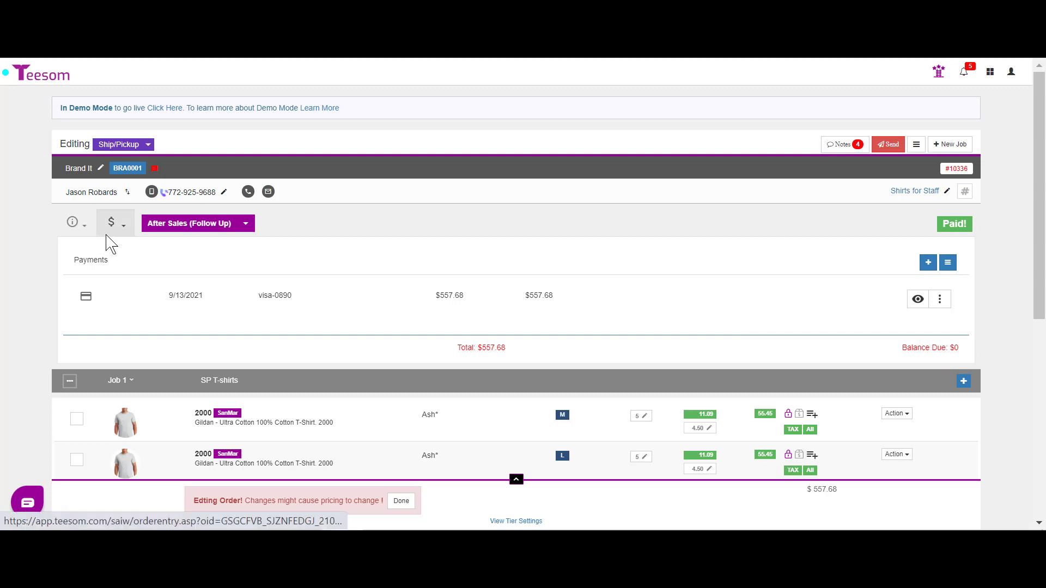
pyautogui.click(77, 228)
pyautogui.click(84, 243)
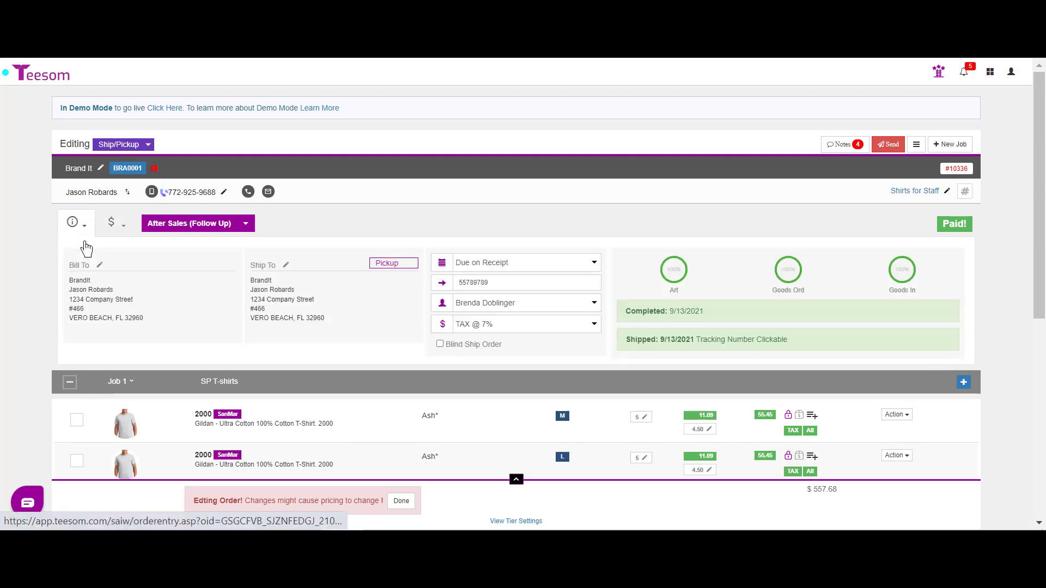
# Set the quantity of the medium Ash 2000 T-shirt to 4 and save the row.
pyautogui.click(646, 418)
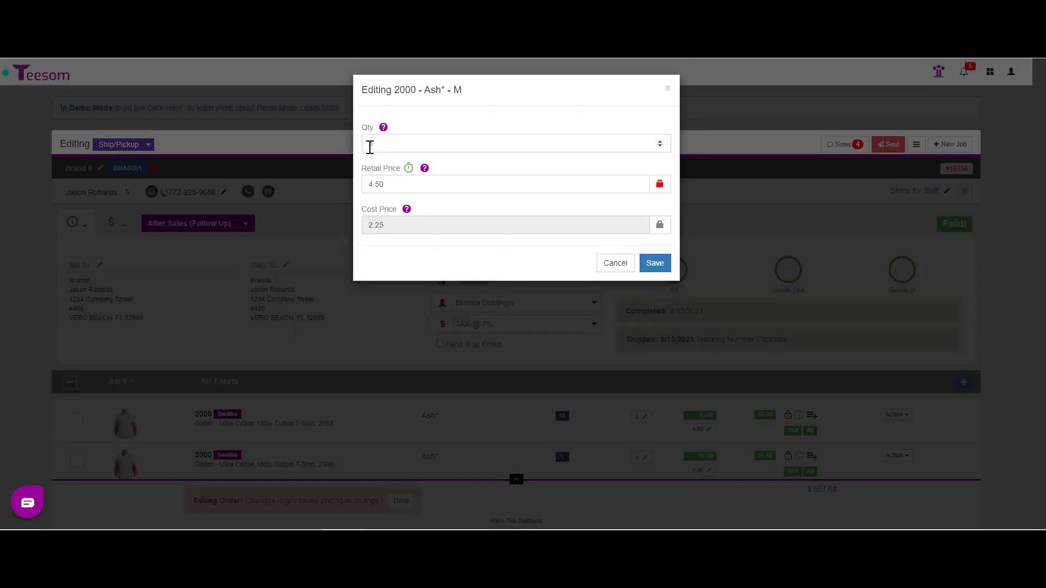
pyautogui.doubleClick(369, 143)
pyautogui.write('4')
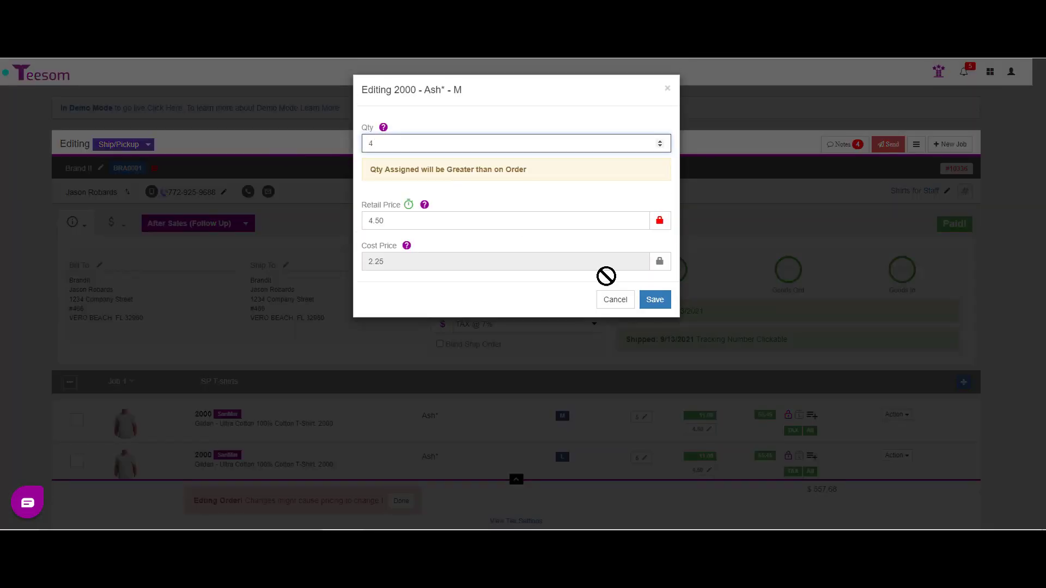
pyautogui.click(656, 301)
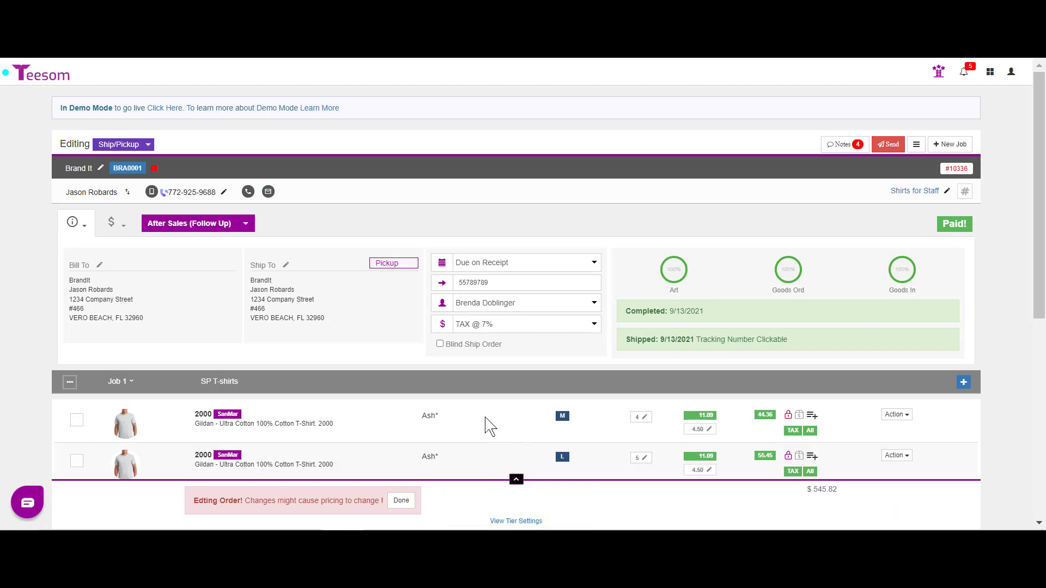
# Unapply the card payment dated 9/13/2021 from the invoice so its amount is available as a credit.
pyautogui.click(115, 223)
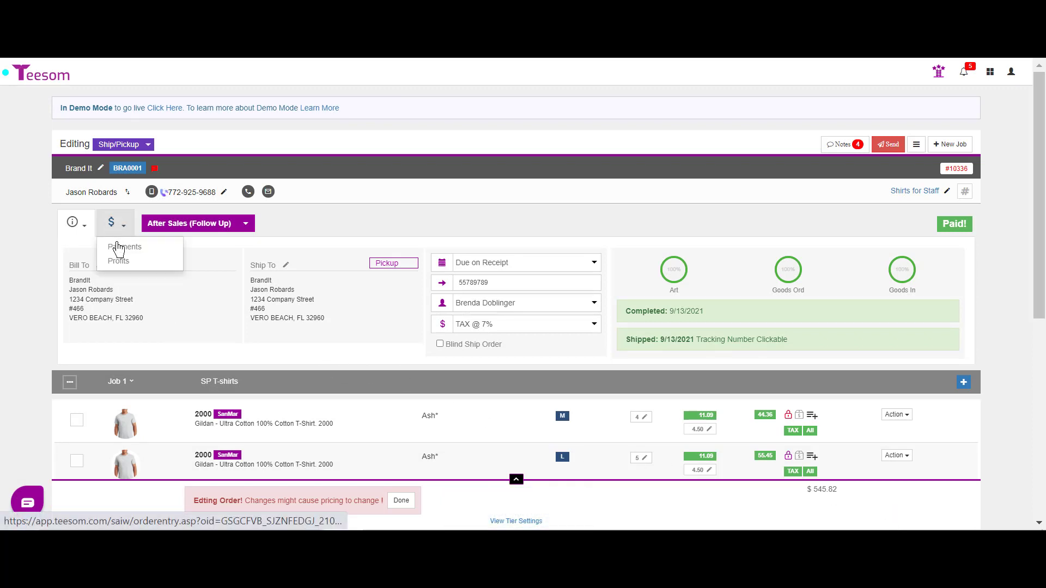
pyautogui.click(117, 244)
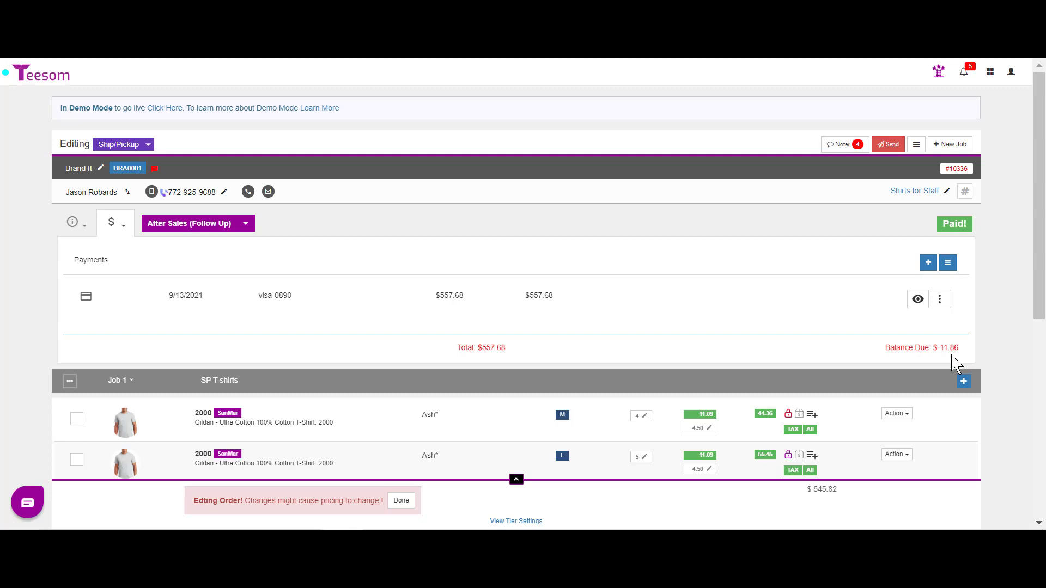
pyautogui.click(941, 300)
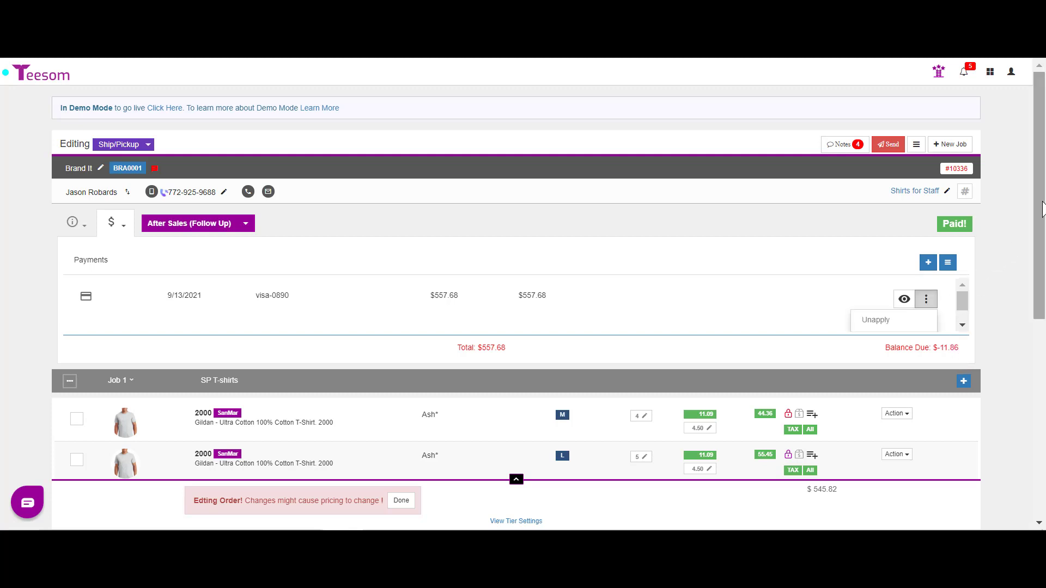
pyautogui.click(963, 326)
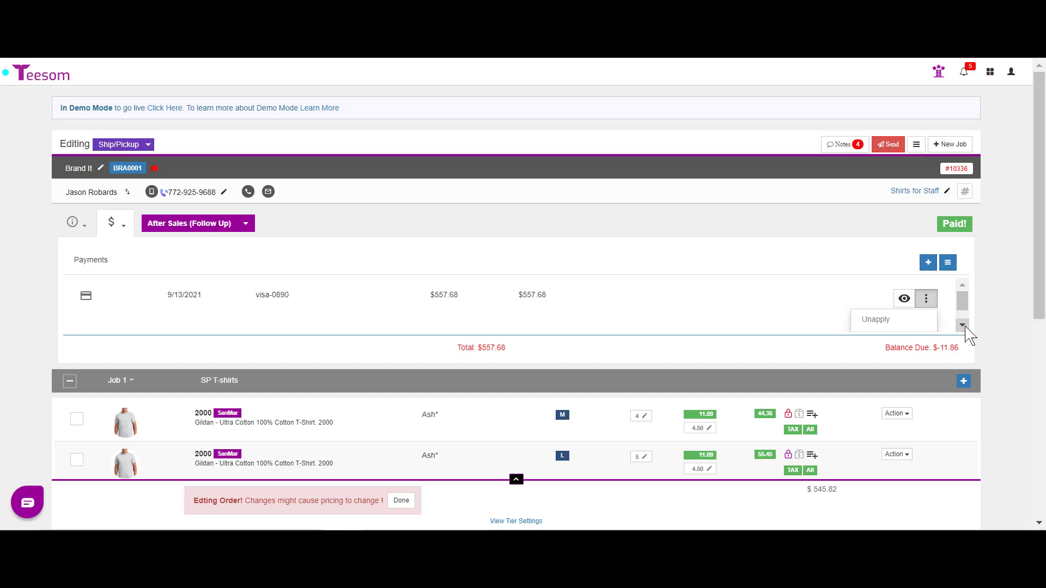
pyautogui.click(963, 325)
pyautogui.click(876, 298)
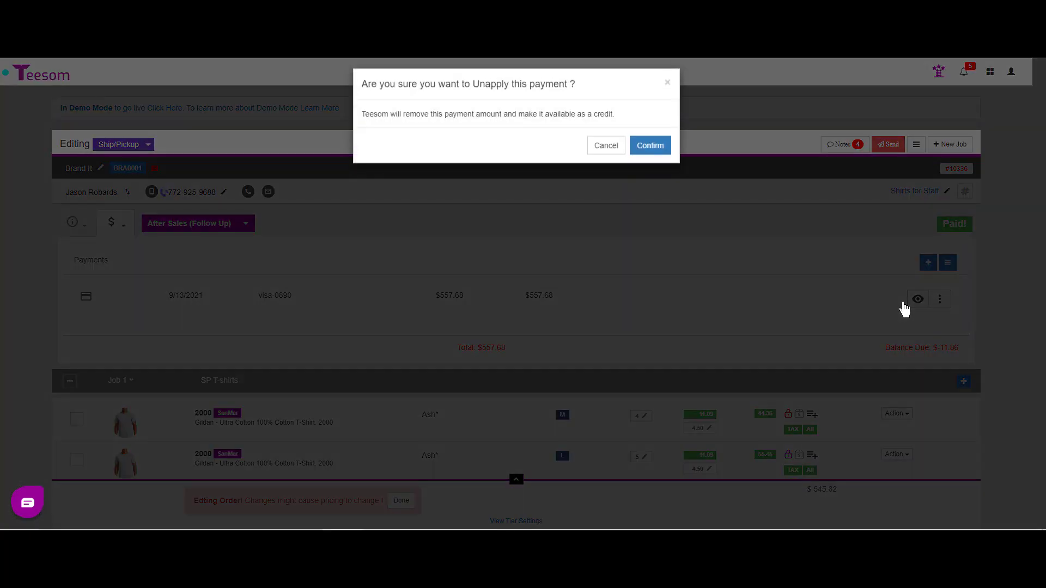
pyautogui.click(651, 151)
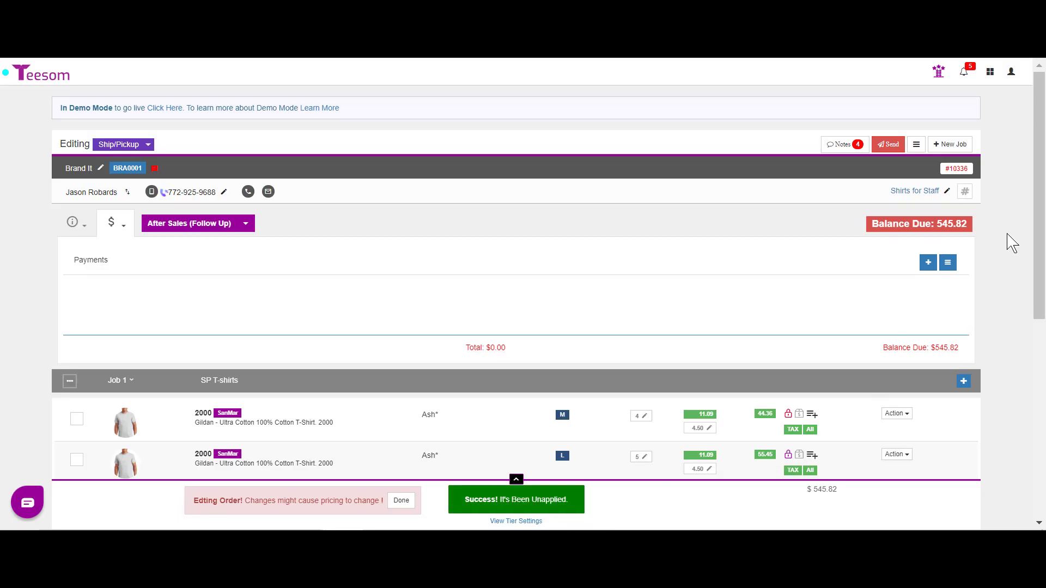
# Apply 545.82 of the available 9/13/2021 card payment to the invoice.
pyautogui.click(947, 267)
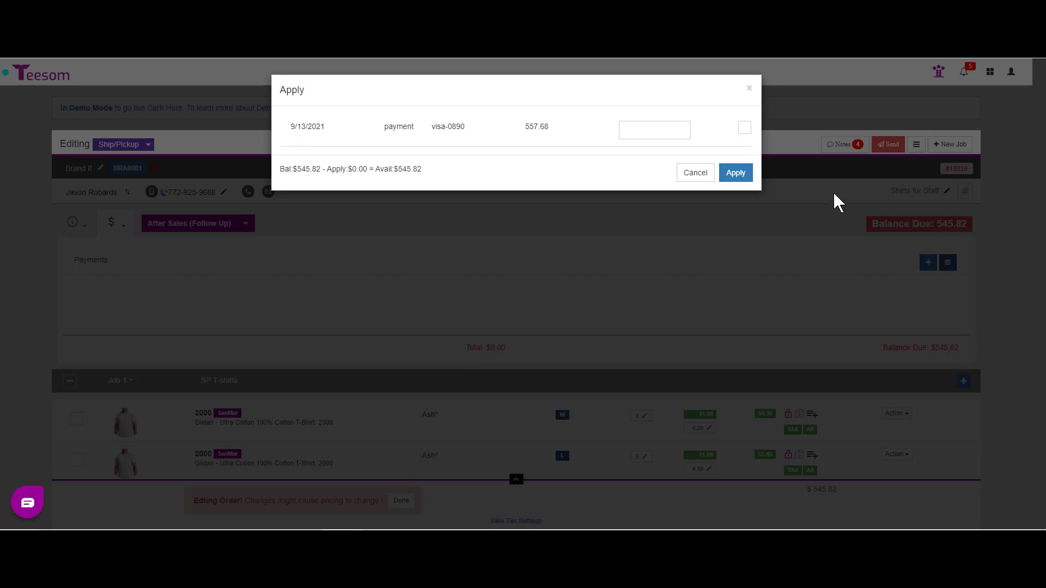
pyautogui.click(664, 129)
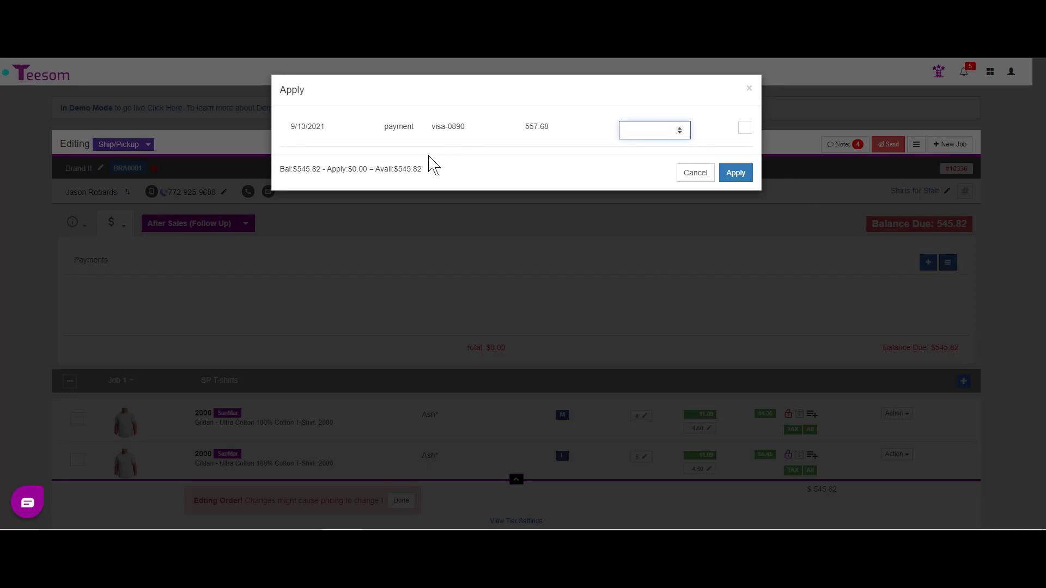
pyautogui.moveTo(429, 172); pyautogui.dragTo(411, 169)
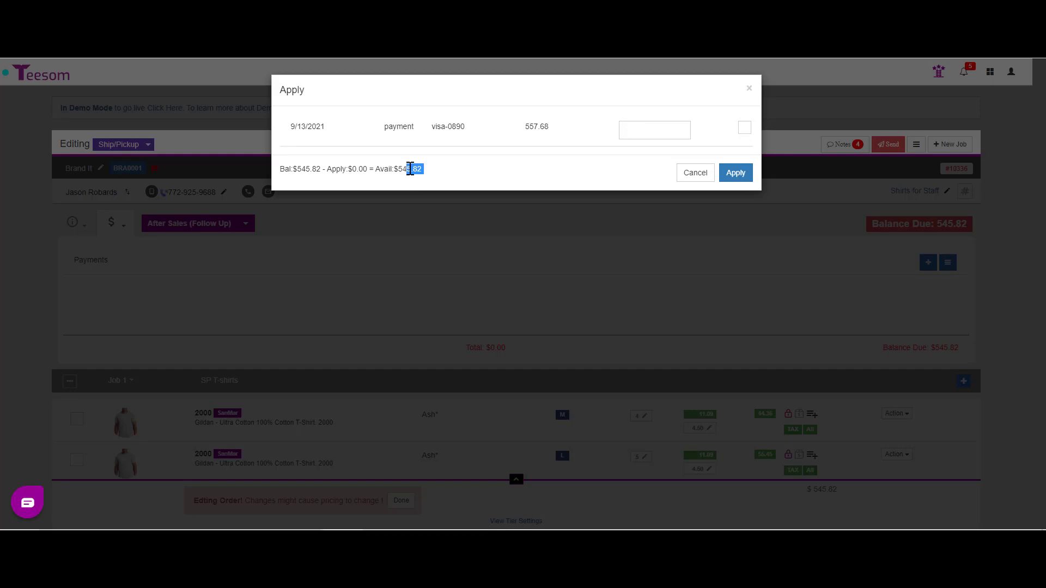
pyautogui.click(410, 169)
pyautogui.click(642, 135)
pyautogui.write('545')
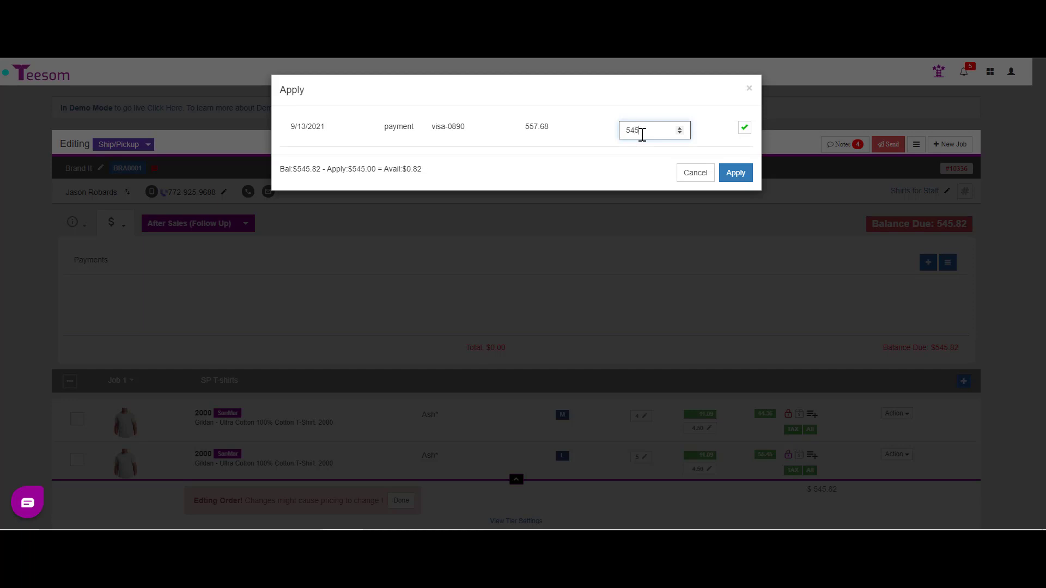
pyautogui.write('.82')
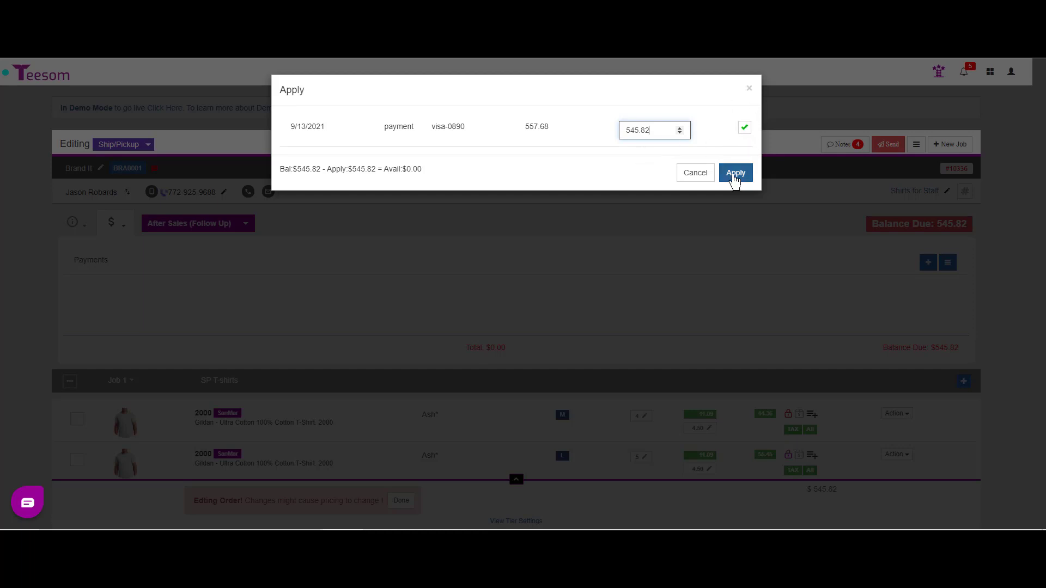
pyautogui.click(735, 174)
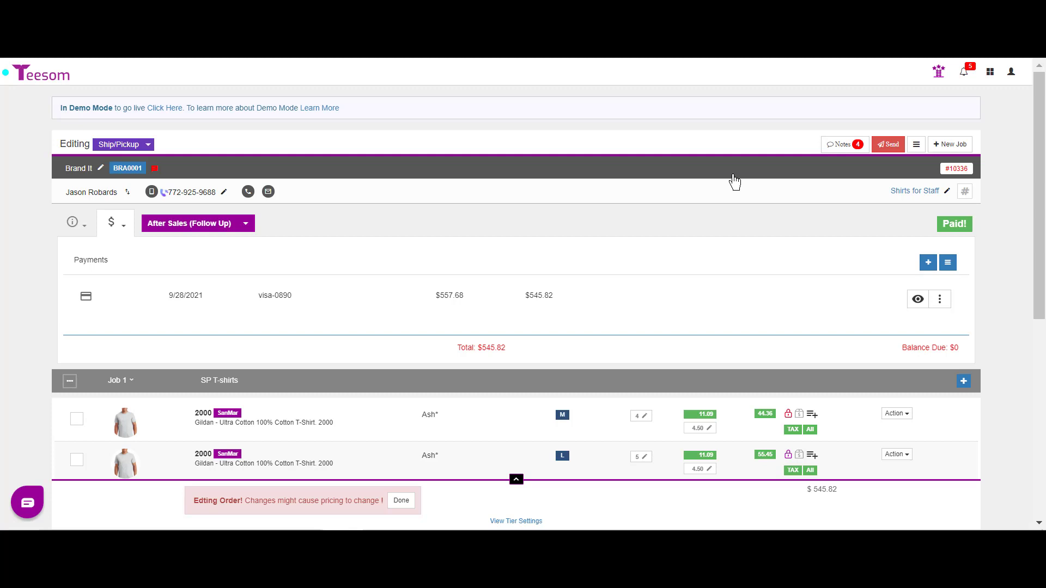
# Add the private remark "Original order 5 Med, credited back 1 Med for damaged print" to the medium shirt row and finish editing the order.
pyautogui.click(899, 415)
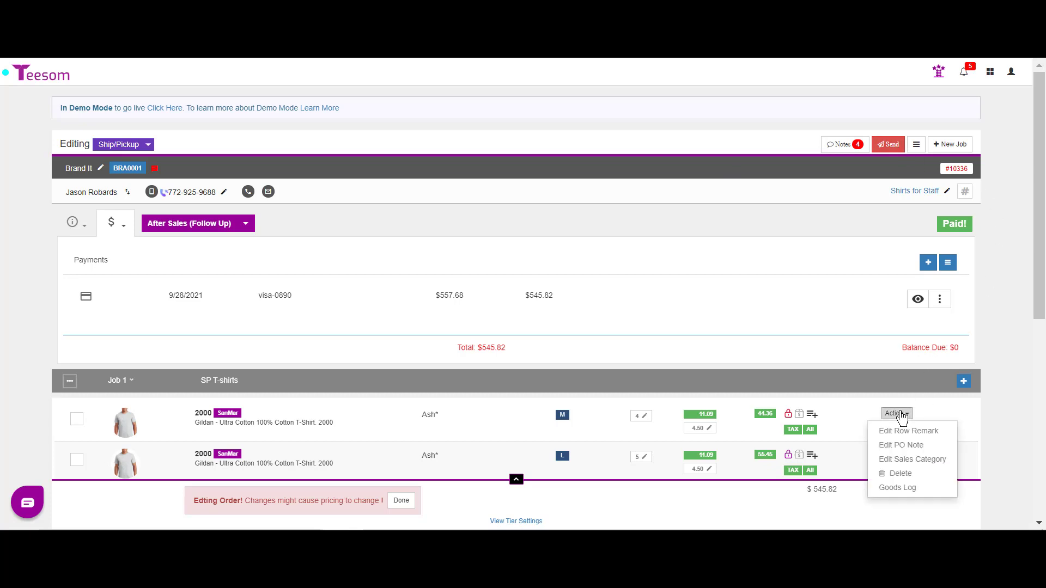
pyautogui.click(894, 431)
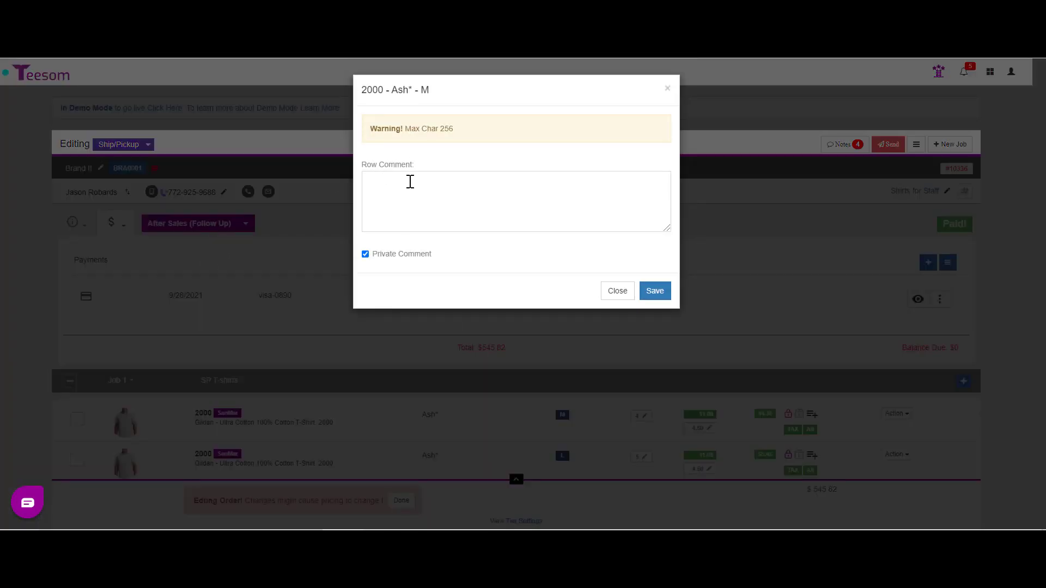
pyautogui.click(408, 186)
pyautogui.write('Original order 5 Med, credita')
pyautogui.write('d back 1')
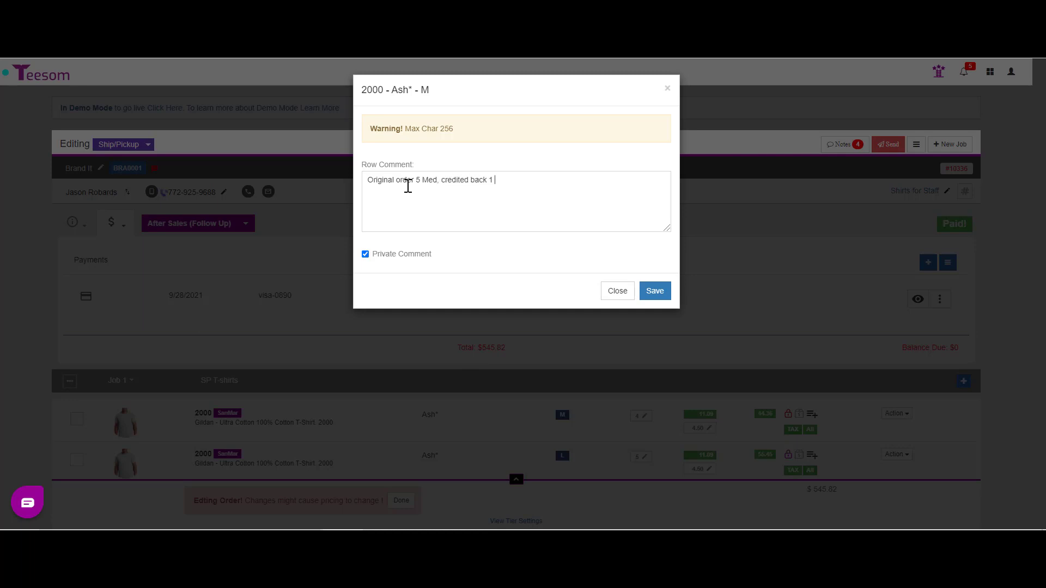
pyautogui.write(' Med for damaged print')
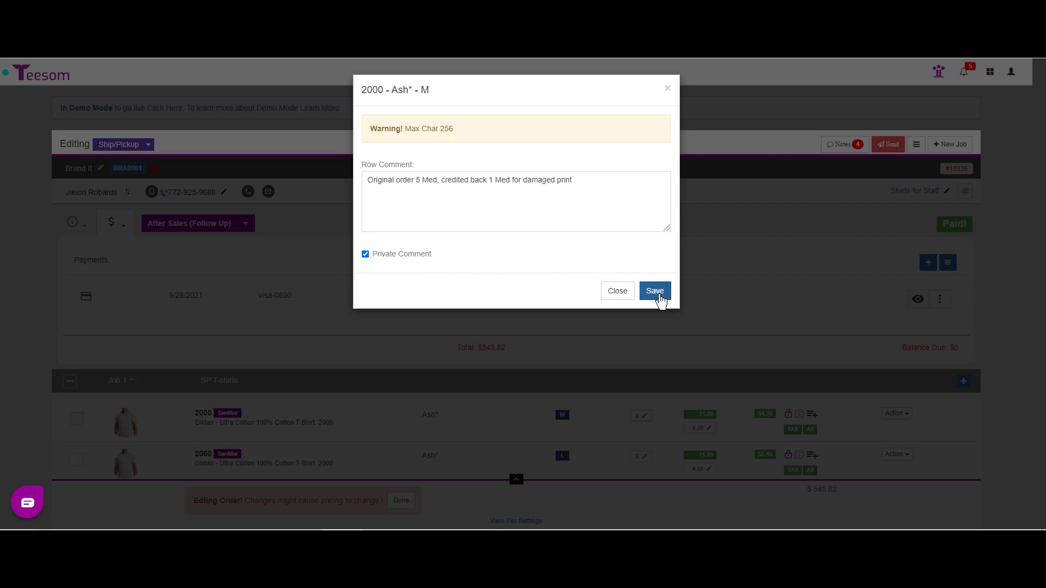
pyautogui.click(662, 294)
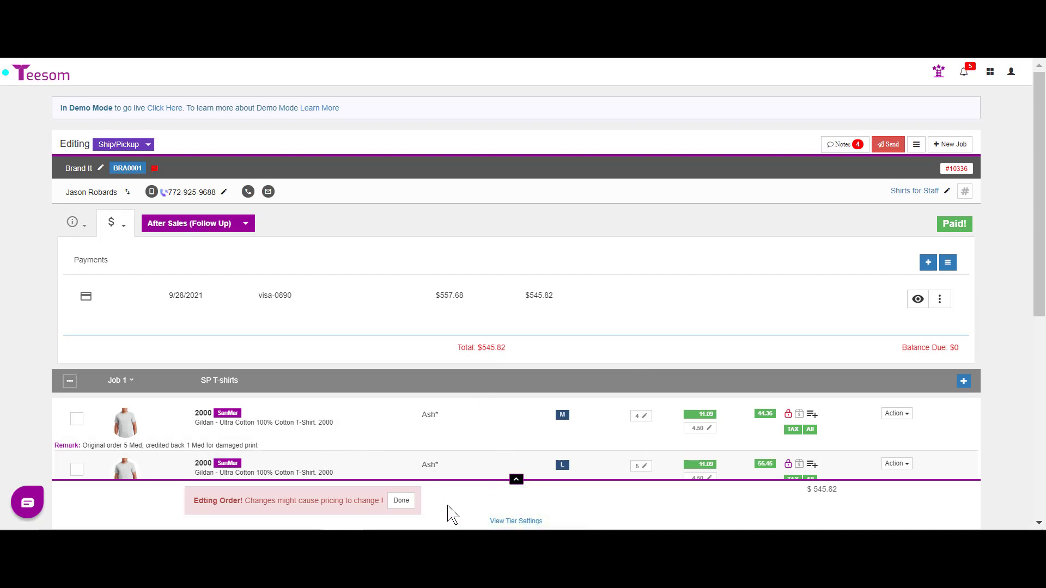
pyautogui.click(401, 501)
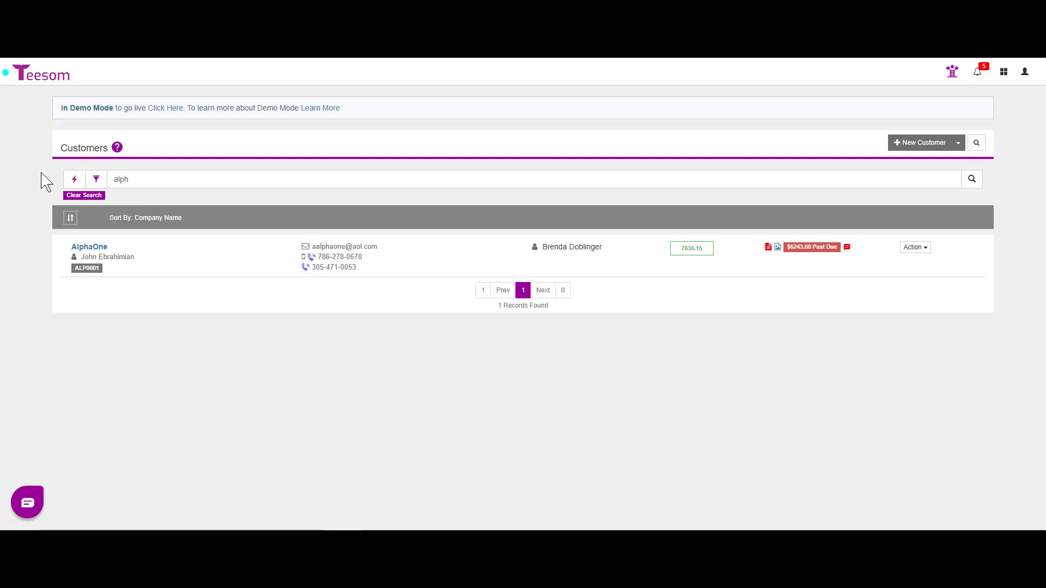
# Search the customers for "brand" and open the Brand It account.
pyautogui.doubleClick(138, 178)
pyautogui.write('brand')
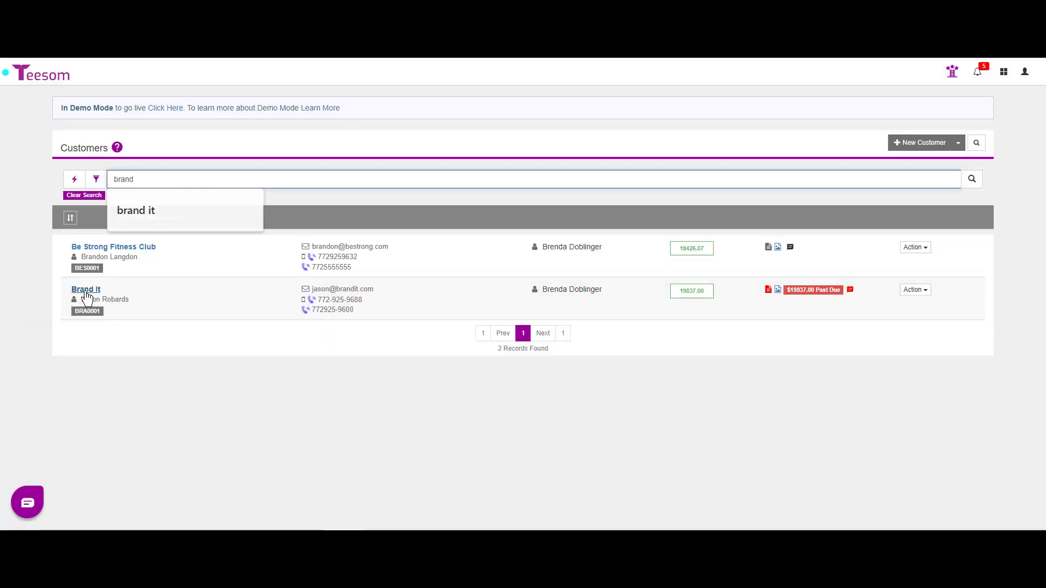
pyautogui.click(86, 291)
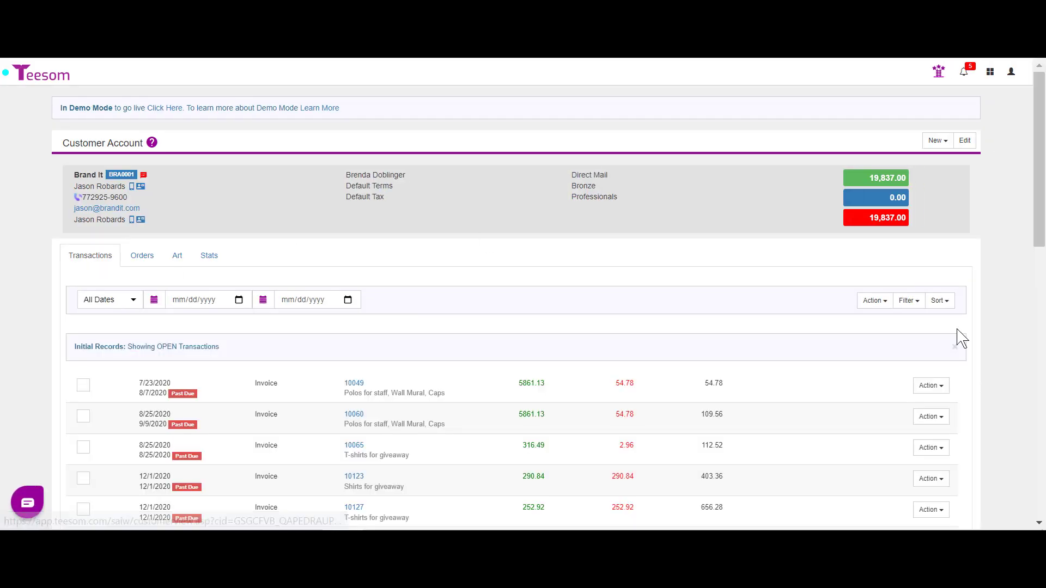
# Refund 11.86 of the card payment dated 9/13/2021 by Card Payment Manual, with customer notification turned off.
pyautogui.moveTo(1043, 226); pyautogui.dragTo(1043, 497)
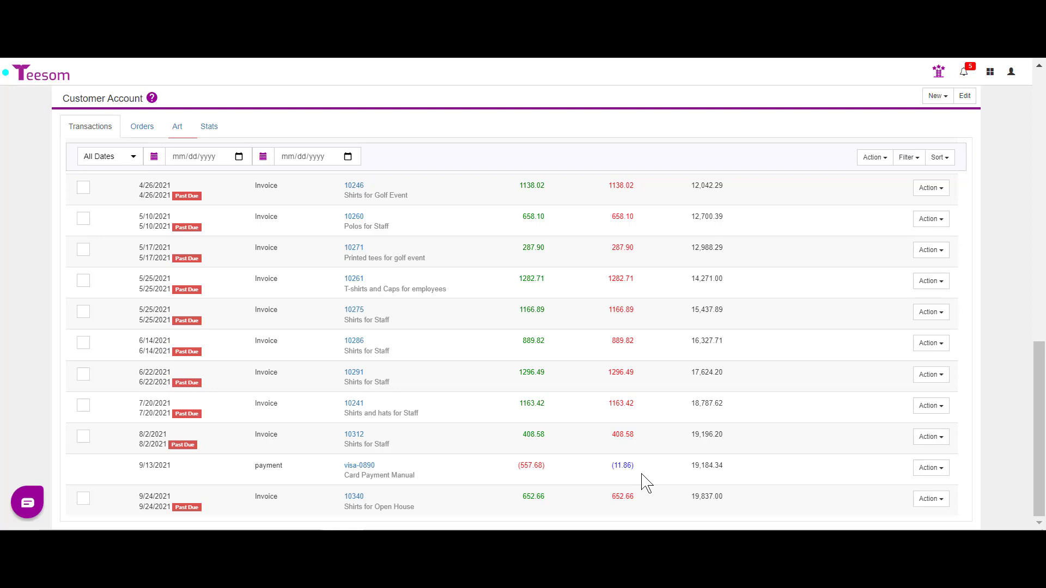
pyautogui.click(928, 470)
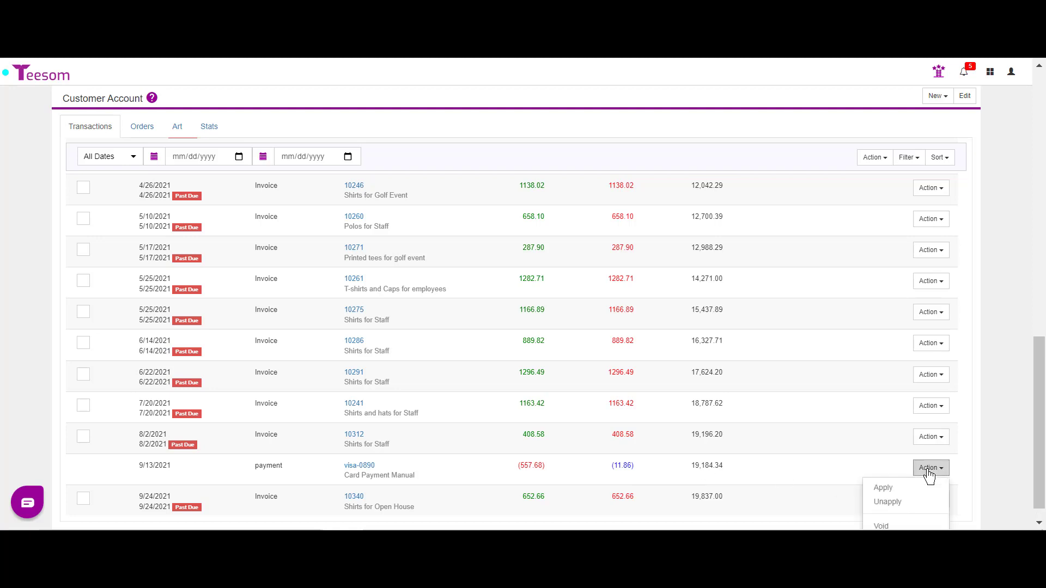
pyautogui.scroll(-1, 990, 490)
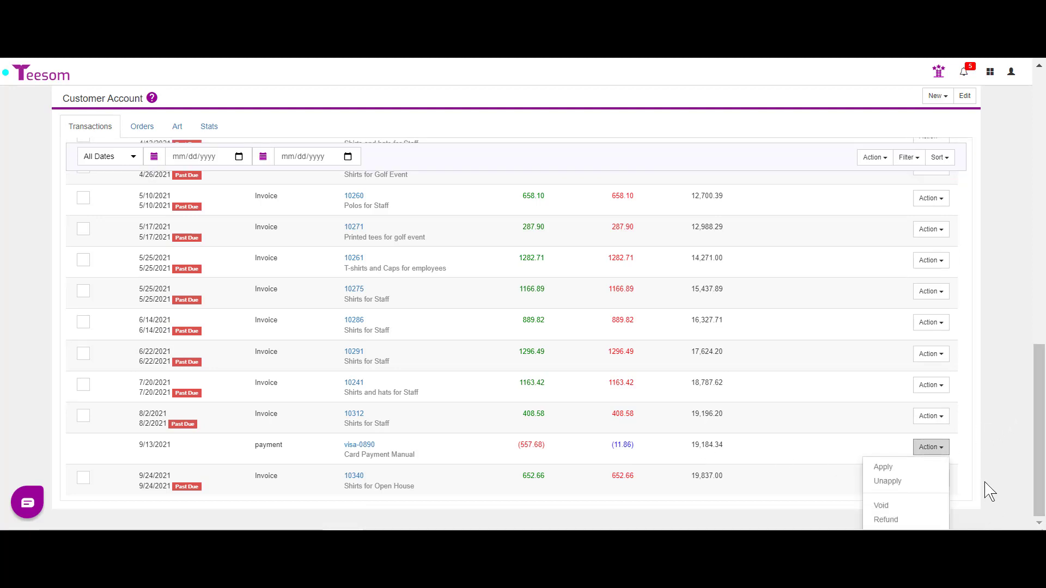
pyautogui.click(900, 524)
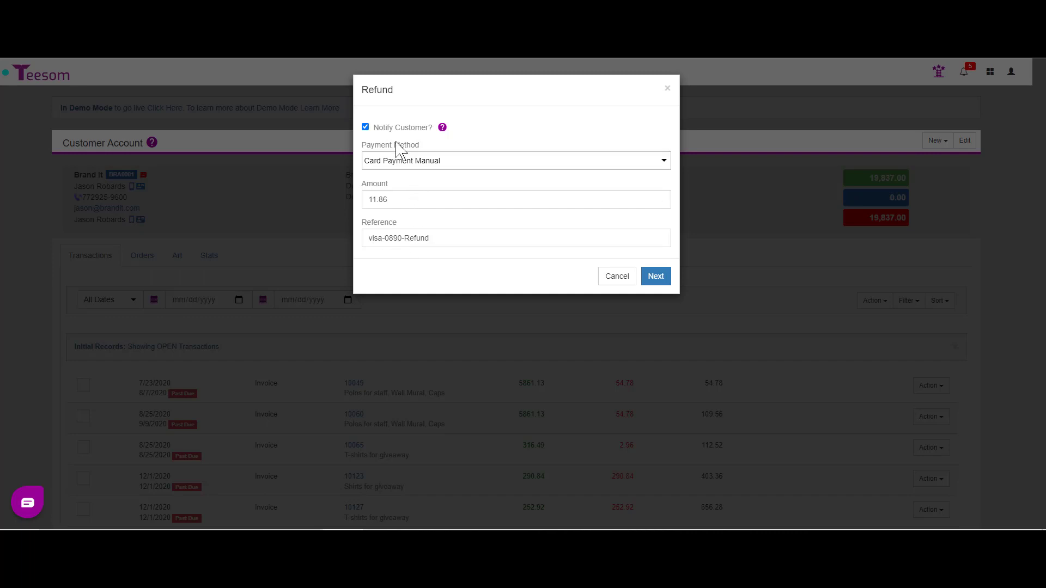
pyautogui.click(365, 127)
pyautogui.click(659, 279)
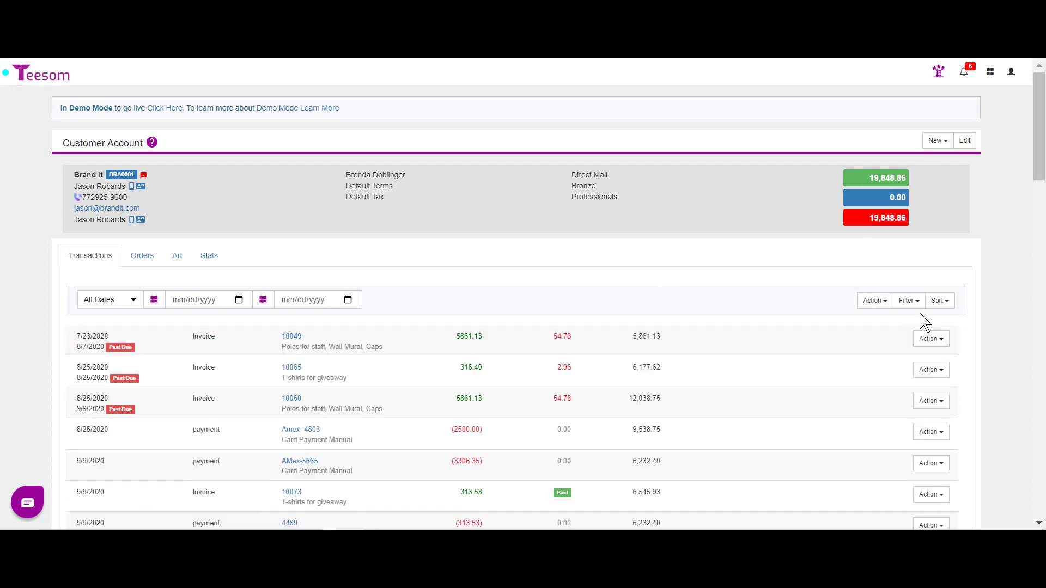
# Filter the Brand It account's transactions to Refunds.
pyautogui.click(908, 301)
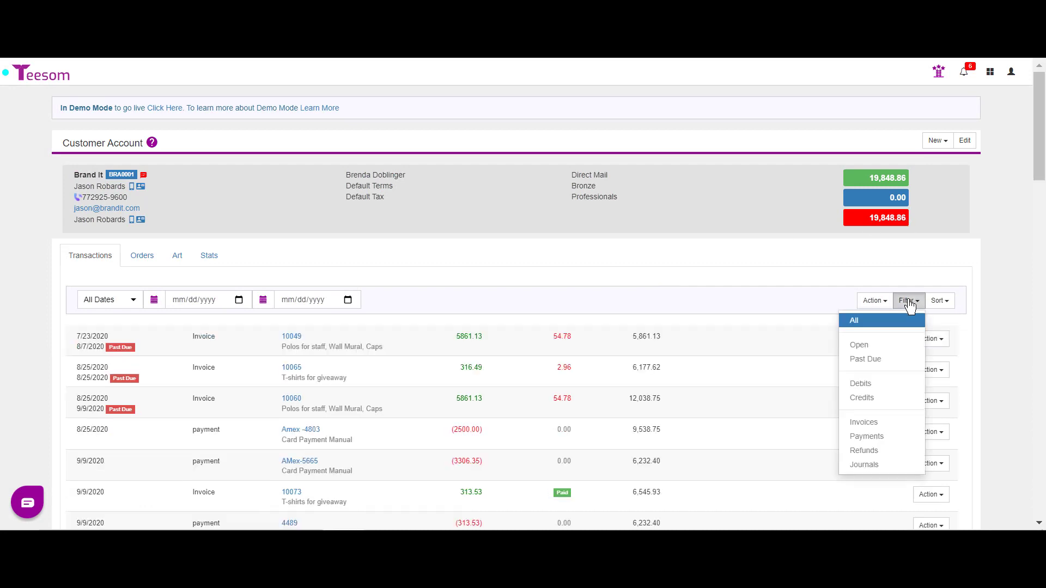
pyautogui.click(885, 452)
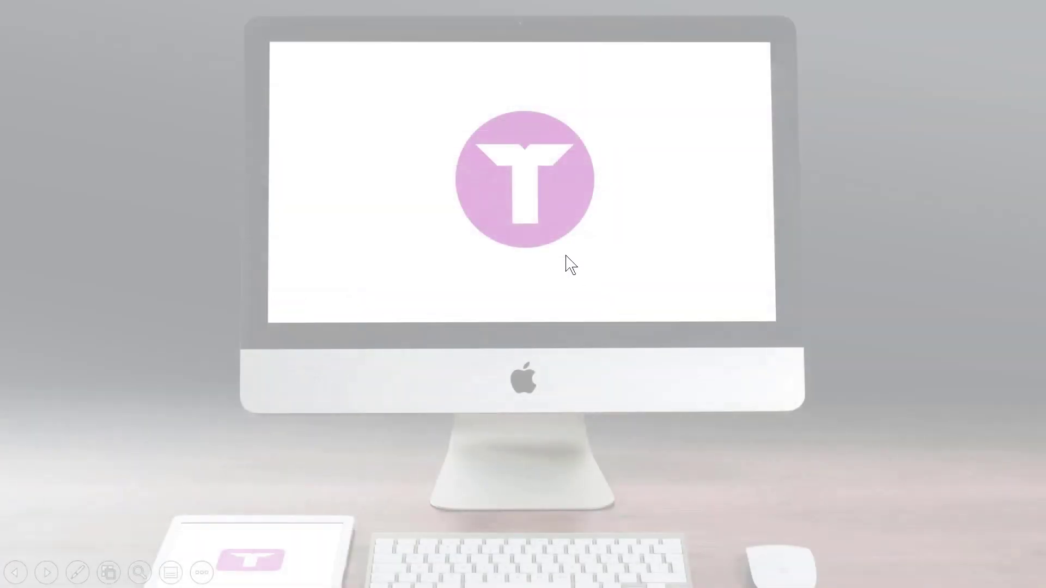
pyautogui.click(565, 256)
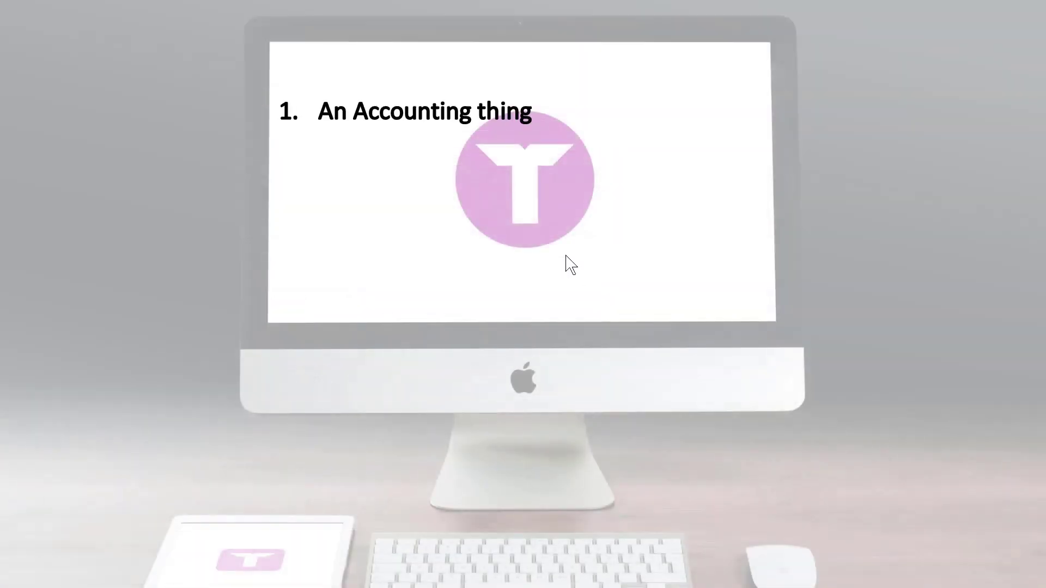